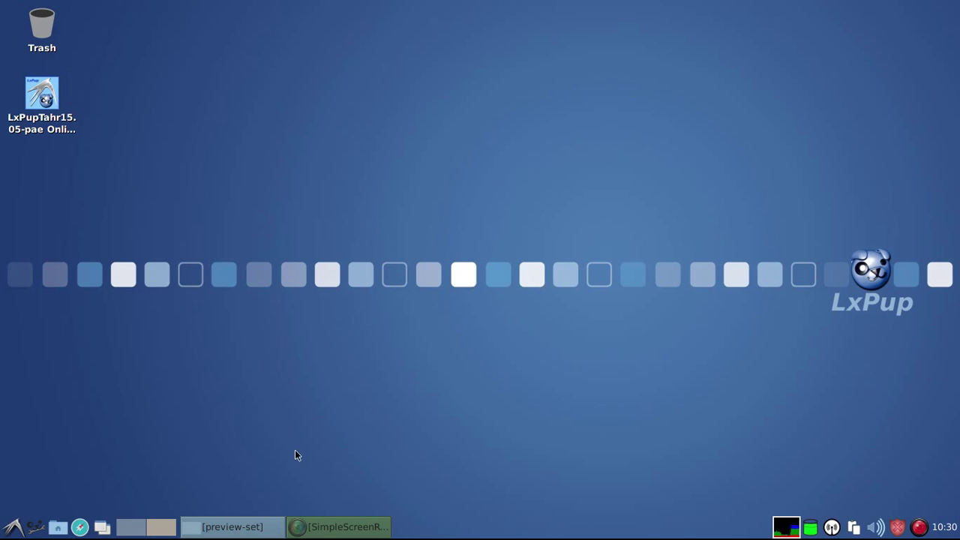
# Step: Restore the preview-set file manager window, view the Applications location, and minimize the window
pyautogui.click(230, 529)
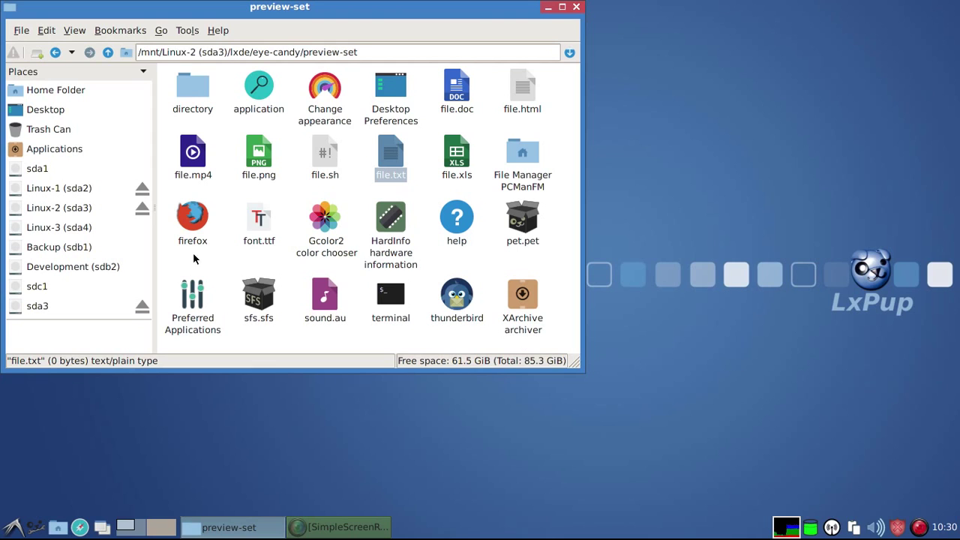
pyautogui.click(43, 151)
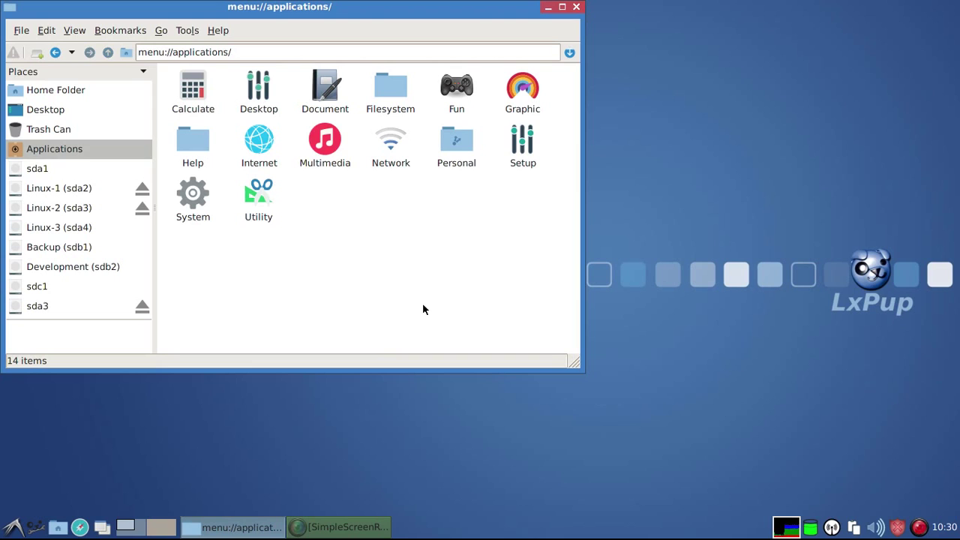
pyautogui.click(548, 7)
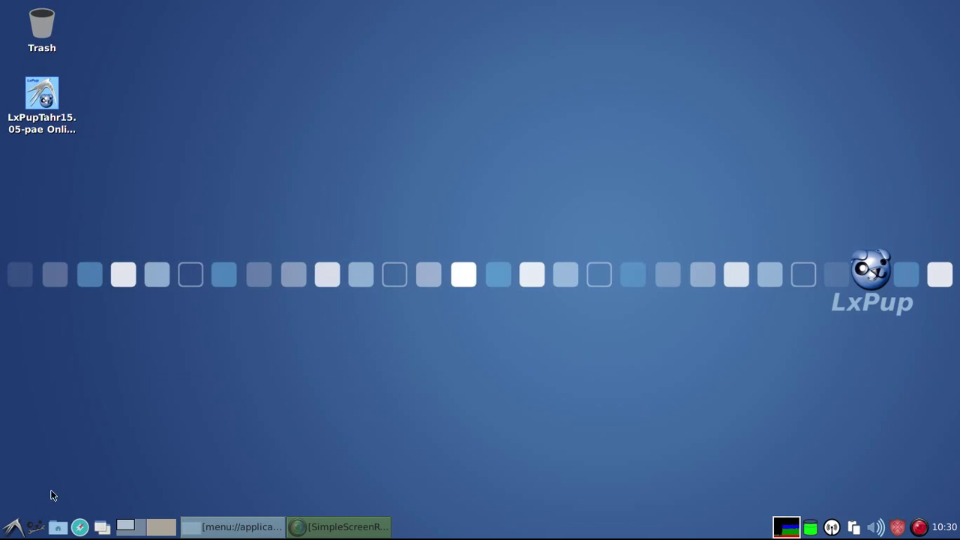
# Step: Browse the available Openbox window themes through the LxPup Appearance Changer, then close the configuration manager
pyautogui.click(14, 527)
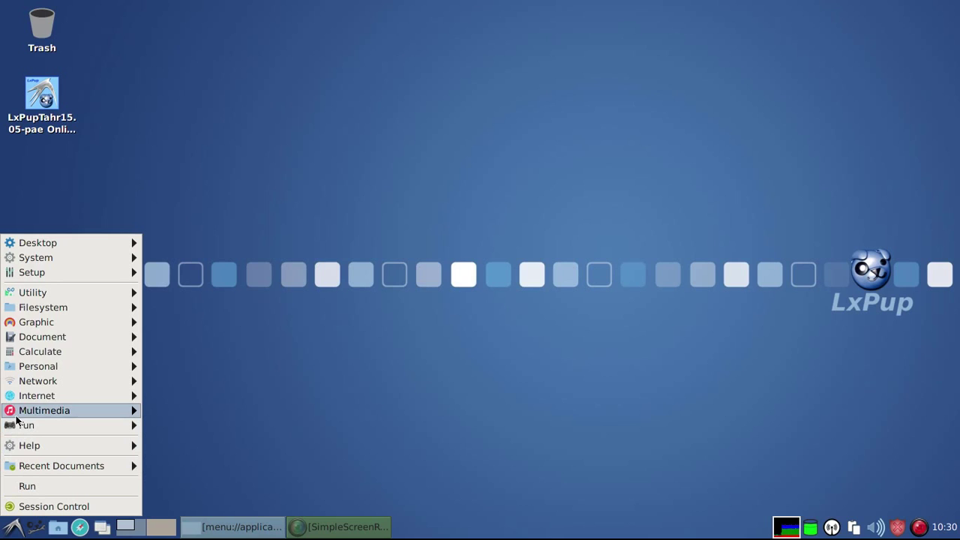
pyautogui.moveTo(45, 245)
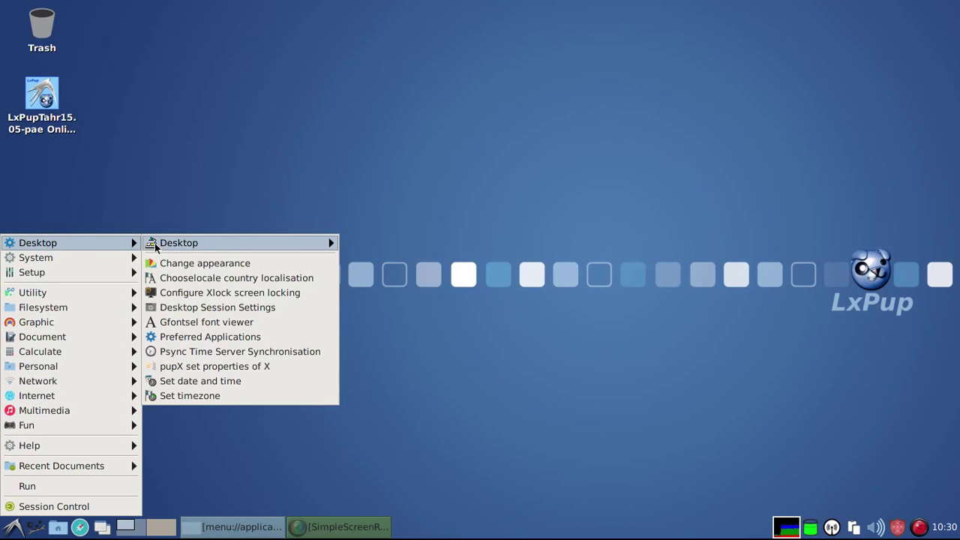
pyautogui.click(215, 267)
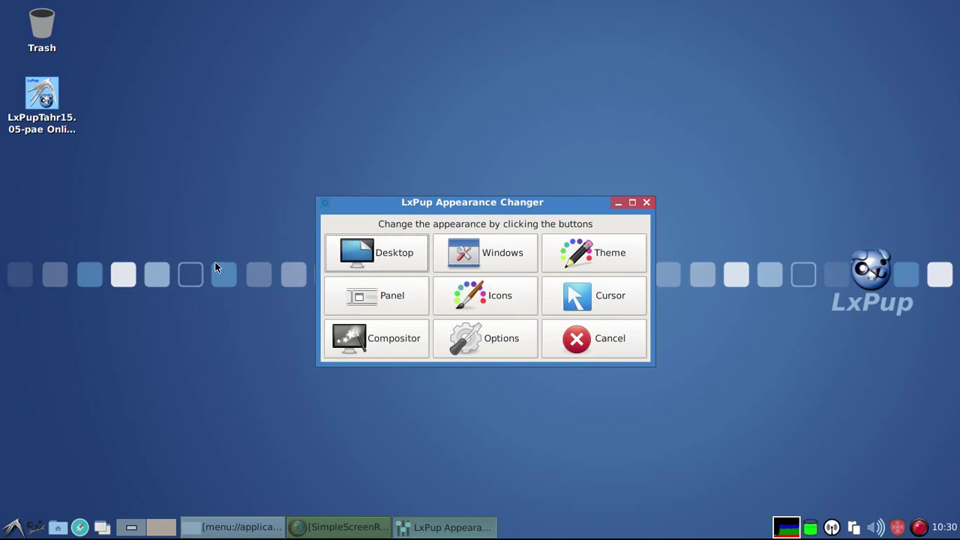
pyautogui.click(495, 255)
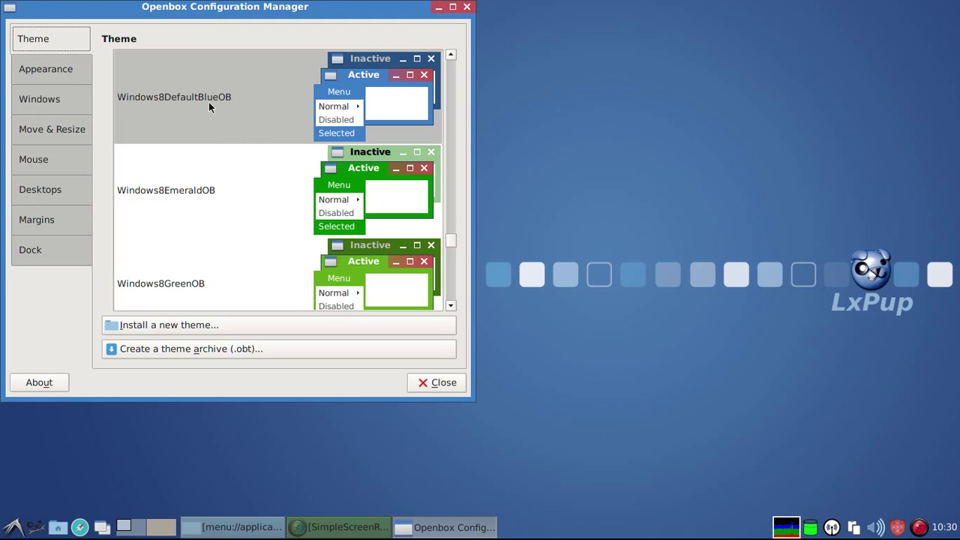
pyautogui.moveTo(451, 239); pyautogui.dragTo(450, 91)
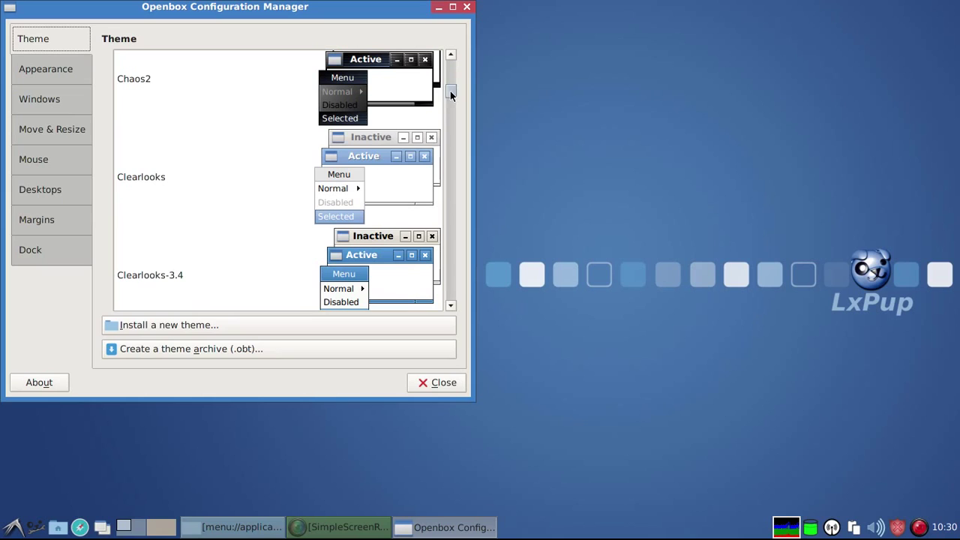
pyautogui.click(439, 386)
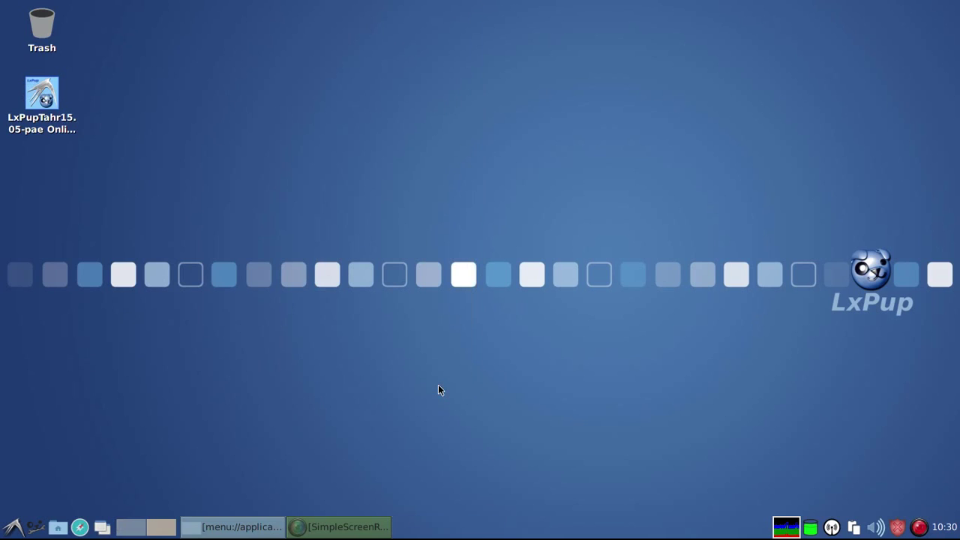
# Step: View the Base Report in Pup-SysInfo down to the kernel, distro and development details, then close it
pyautogui.click(11, 529)
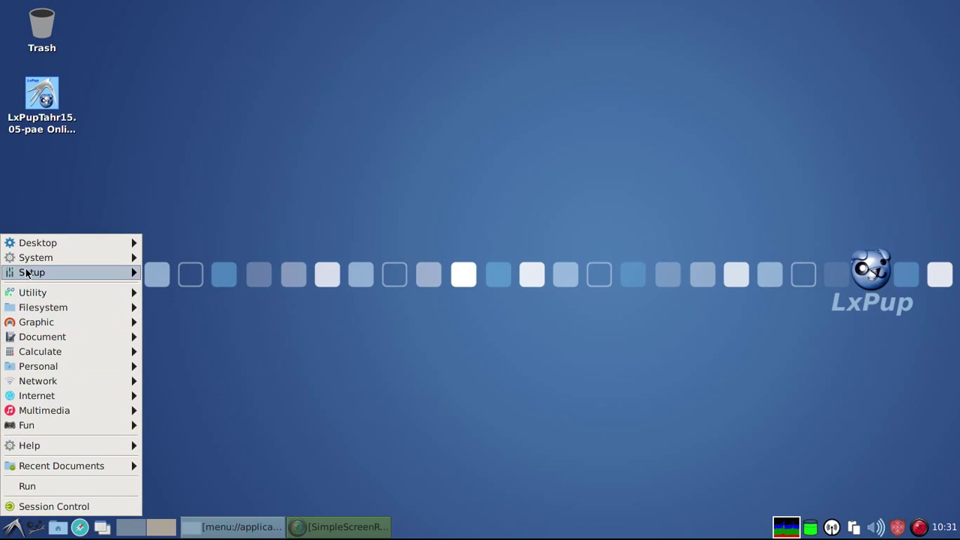
pyautogui.moveTo(26, 273)
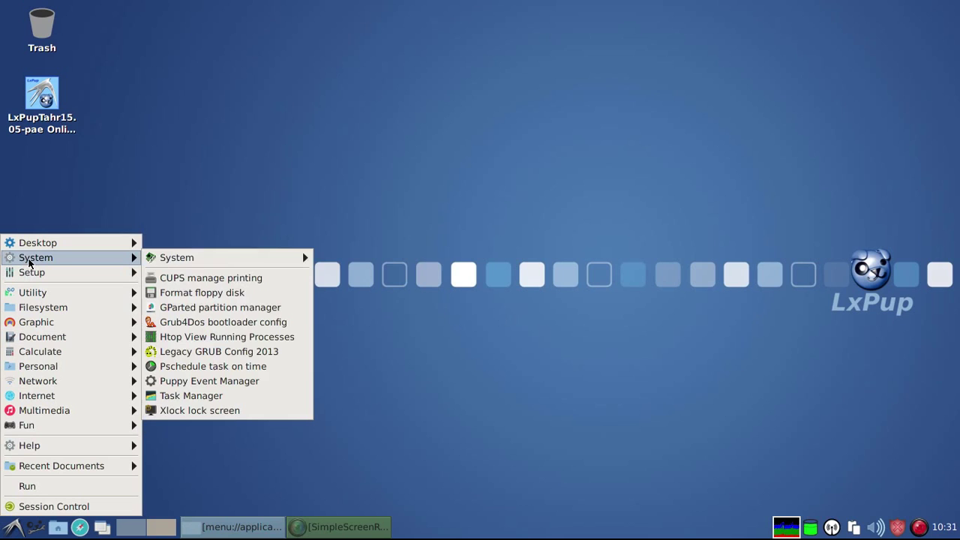
pyautogui.moveTo(153, 258)
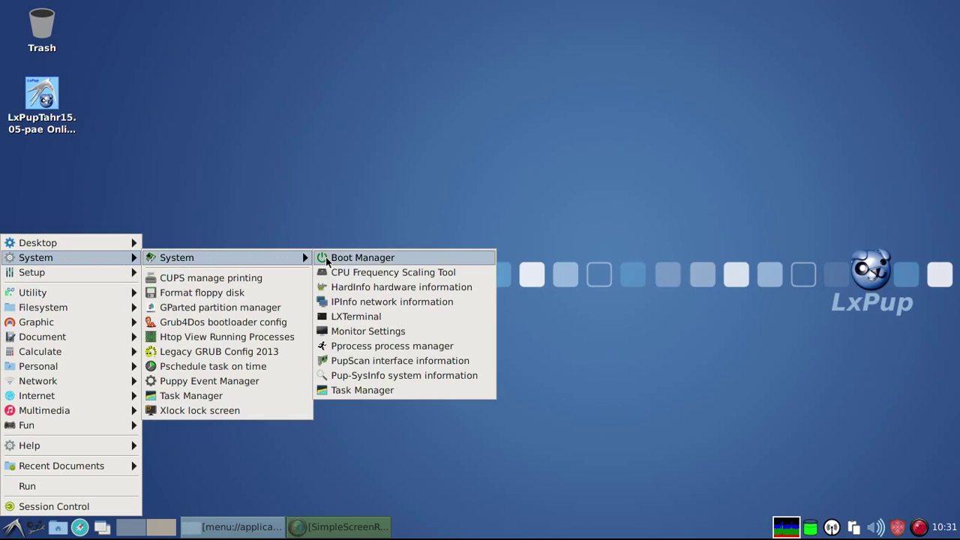
pyautogui.click(364, 375)
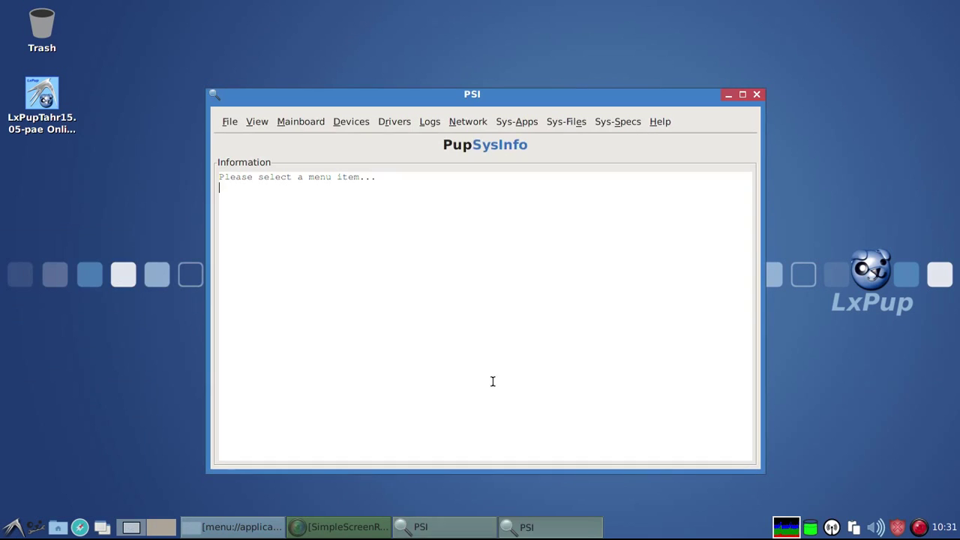
pyautogui.click(616, 124)
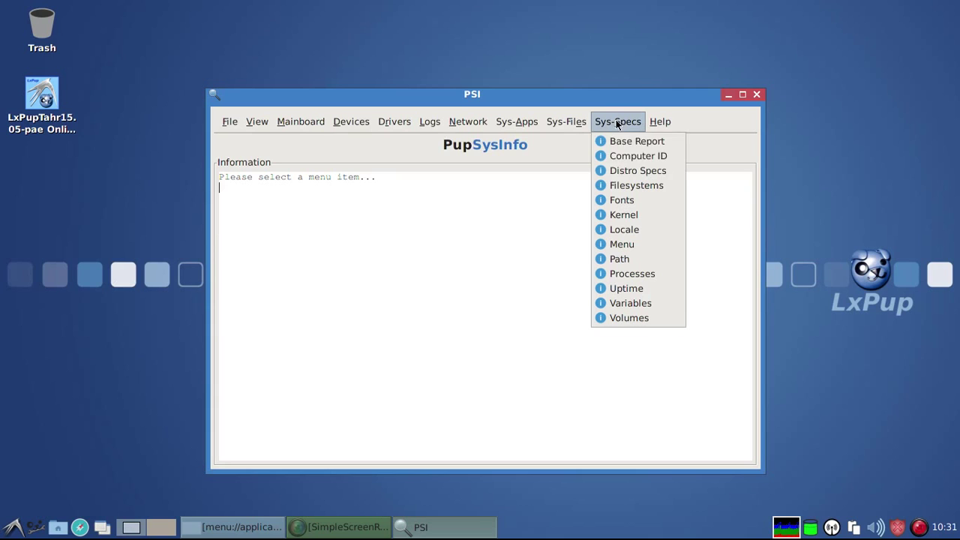
pyautogui.click(614, 141)
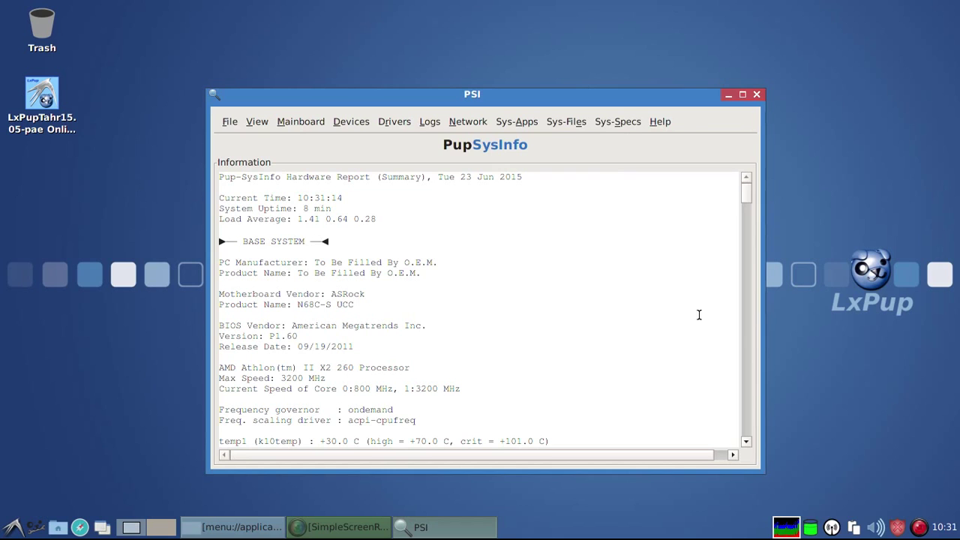
pyautogui.moveTo(744, 190); pyautogui.dragTo(756, 221)
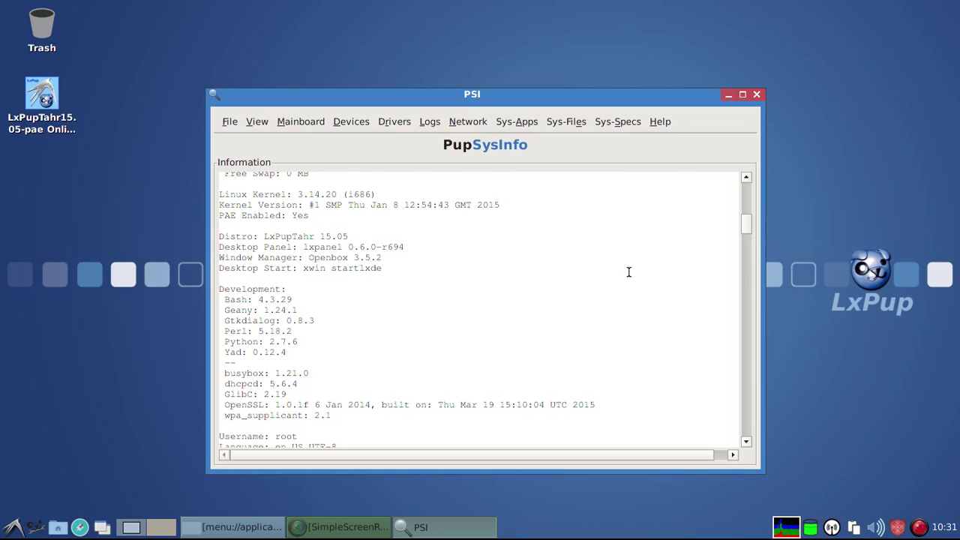
pyautogui.click(757, 95)
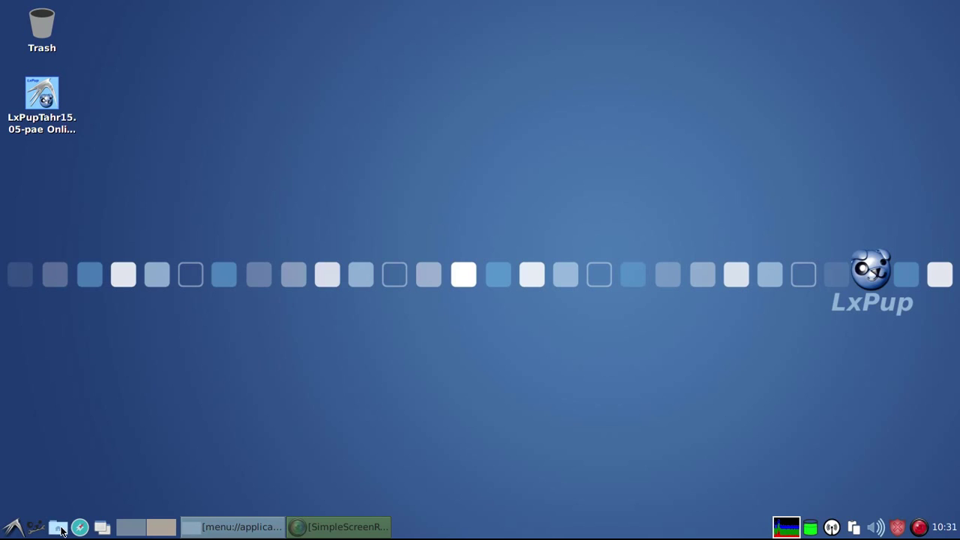
# Step: Open the Puppy Package Manager to look at its repositories and package categories, then close it
pyautogui.click(14, 529)
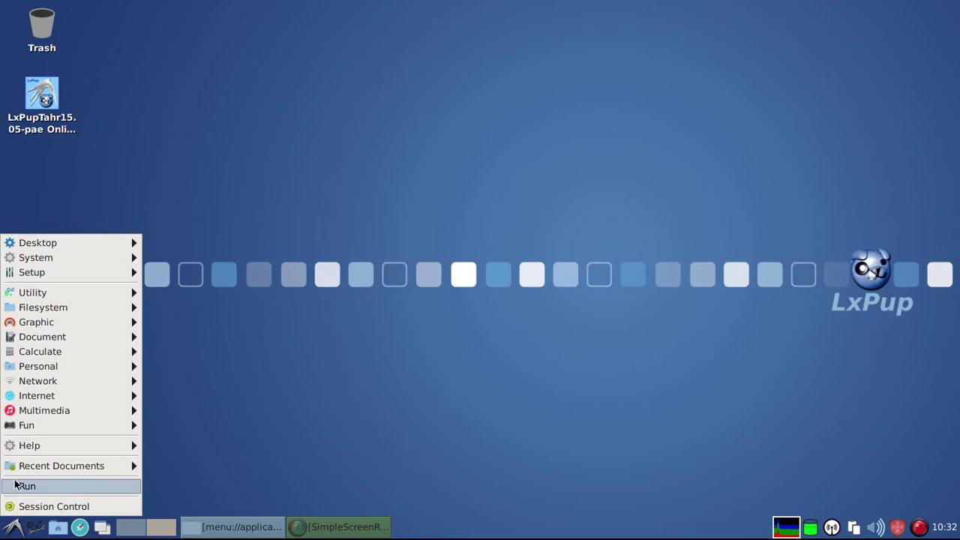
pyautogui.moveTo(83, 273)
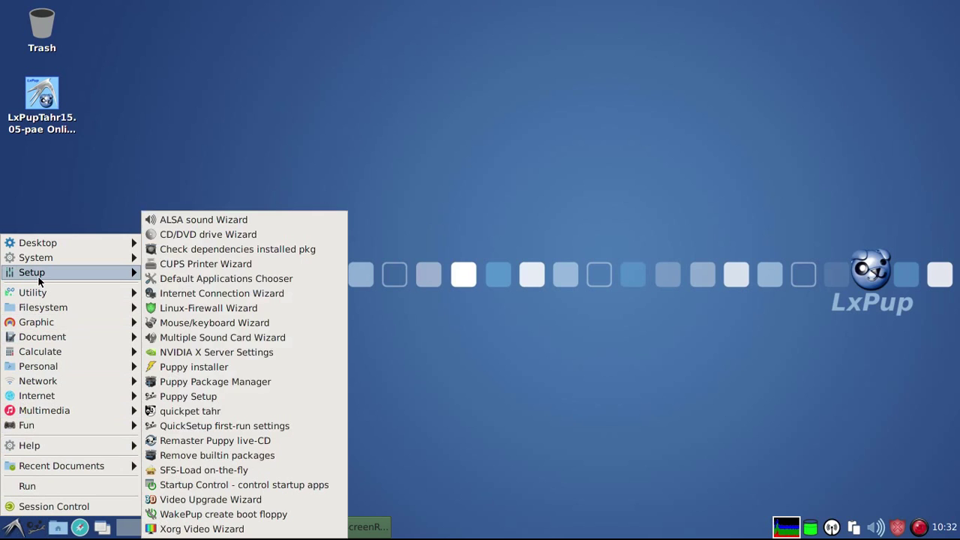
pyautogui.click(212, 381)
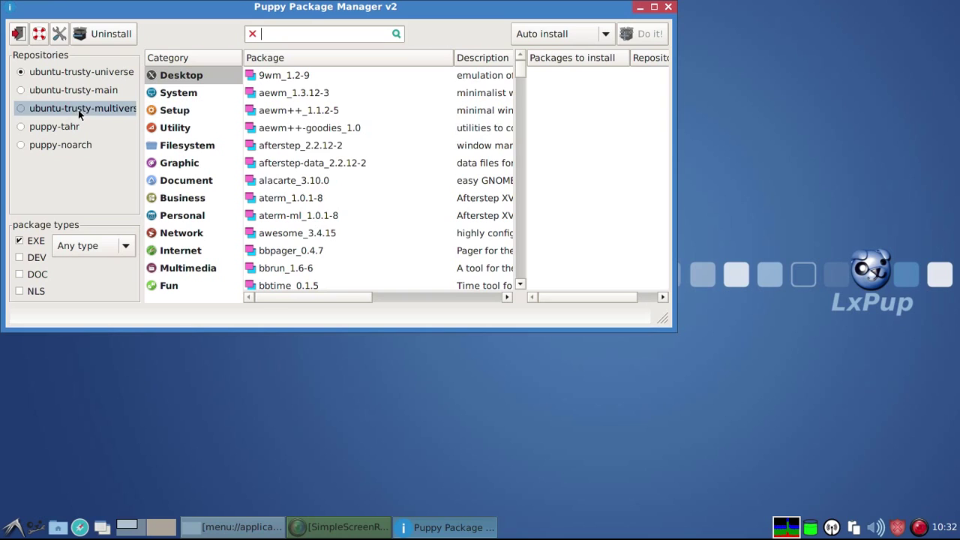
pyautogui.click(667, 7)
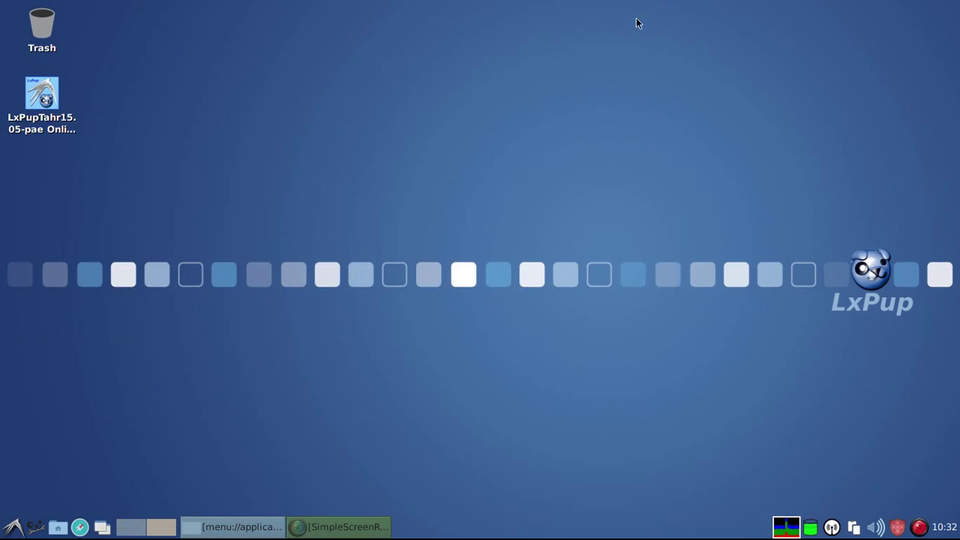
# Step: Look through Quickpet Tahr's Browsers, Internet, Audio, Video and Graphics apps, then close it
pyautogui.click(13, 527)
pyautogui.moveTo(27, 275)
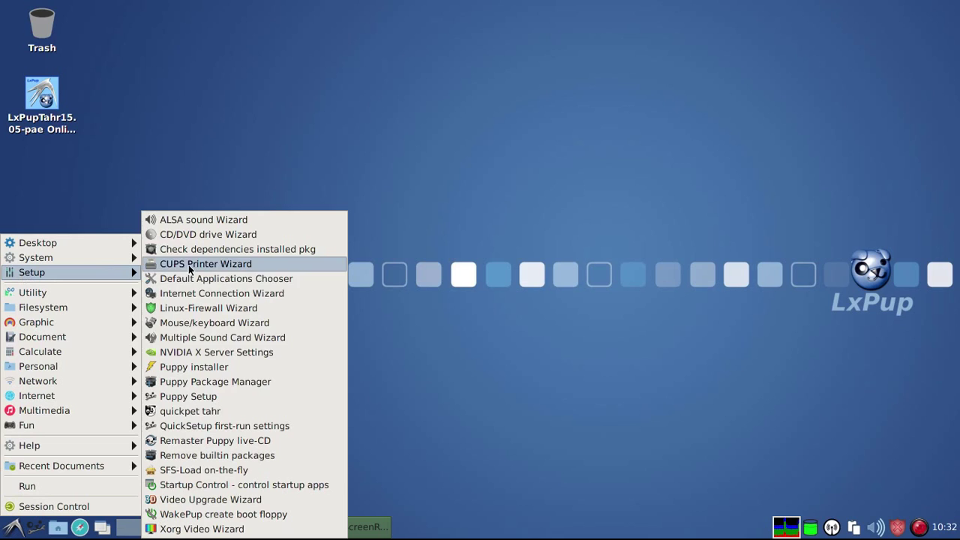
pyautogui.click(179, 412)
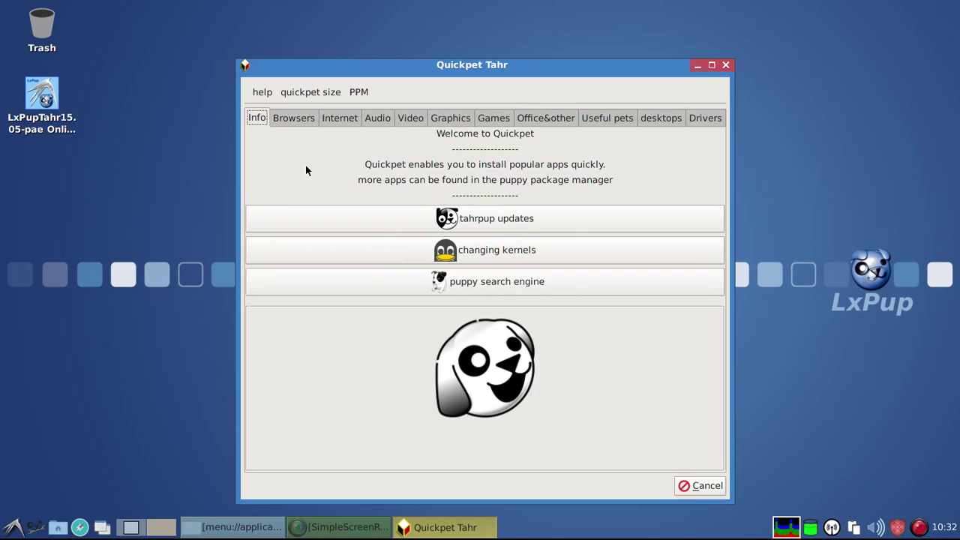
pyautogui.click(298, 121)
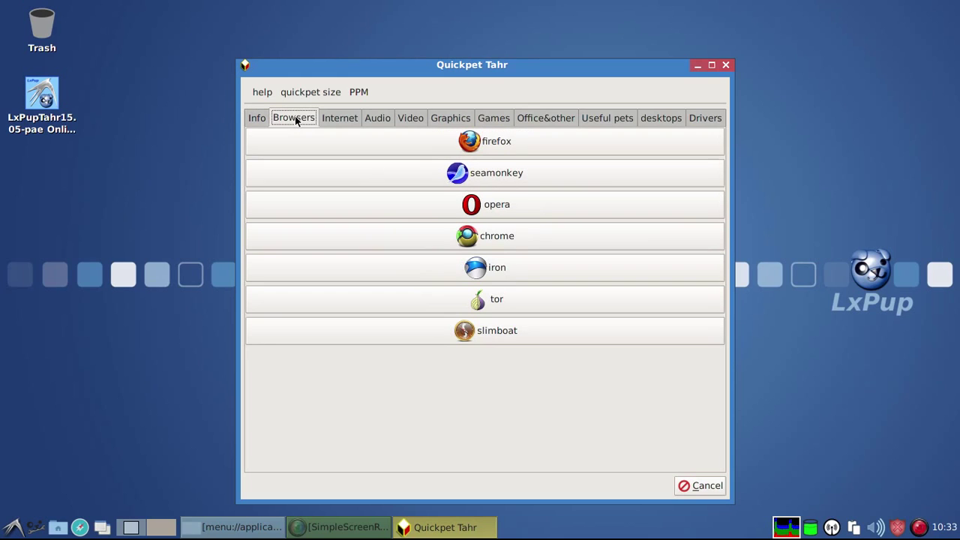
pyautogui.click(345, 120)
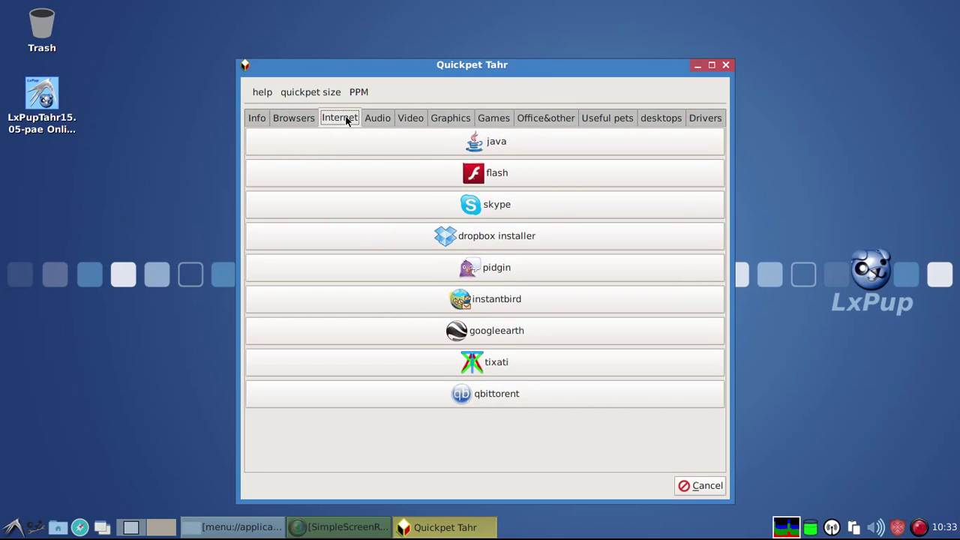
pyautogui.click(379, 121)
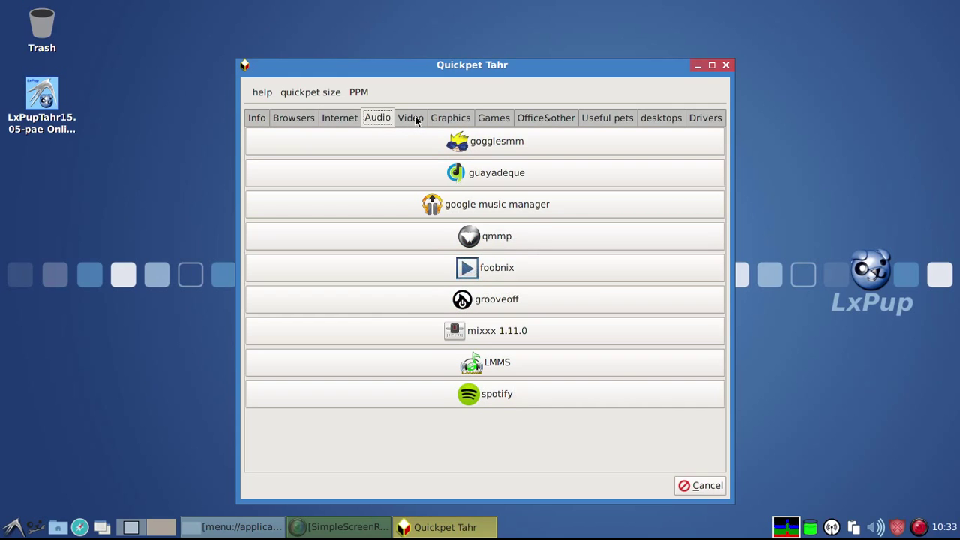
pyautogui.click(415, 117)
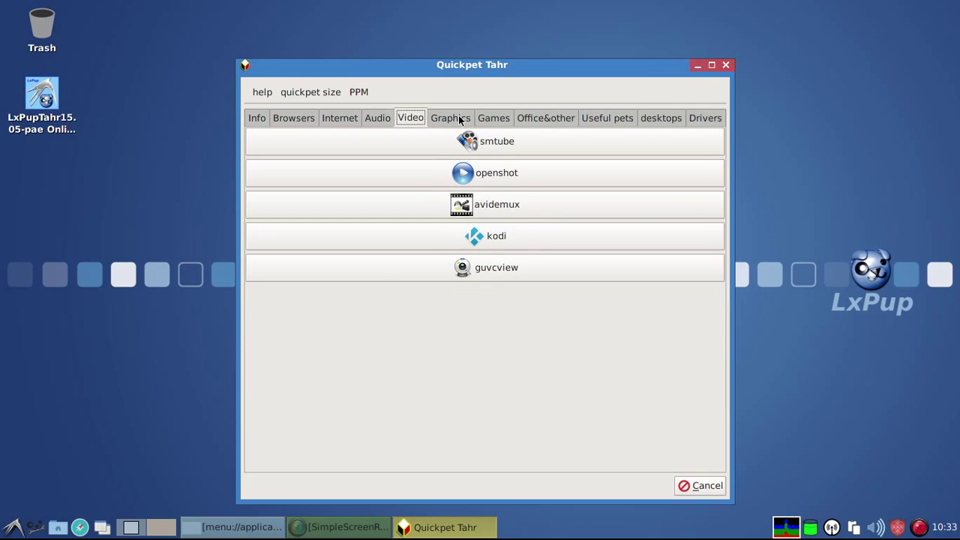
pyautogui.click(460, 120)
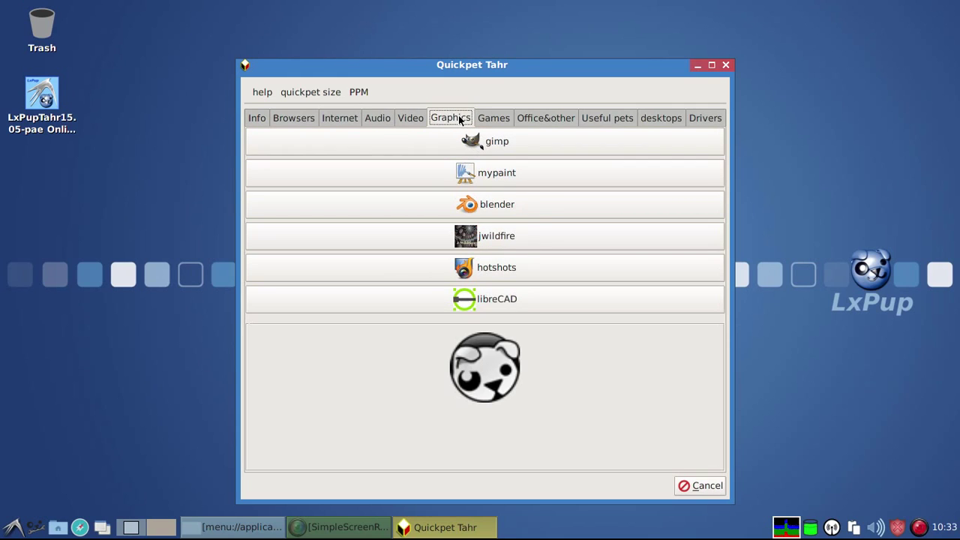
pyautogui.click(705, 486)
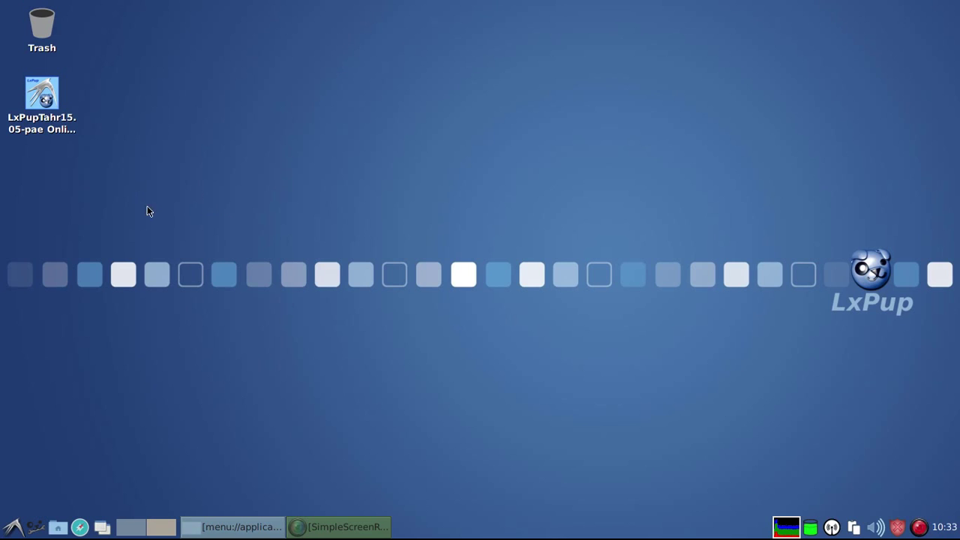
# Step: Open the LxPup online support page from the desktop, check Pale Moon's version information, and close the browser
pyautogui.click(44, 93)
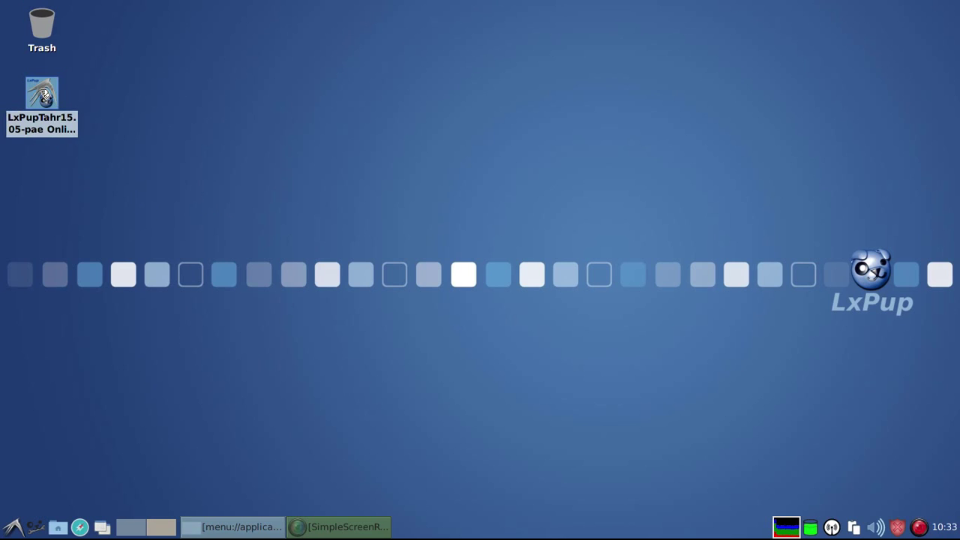
pyautogui.doubleClick(44, 93)
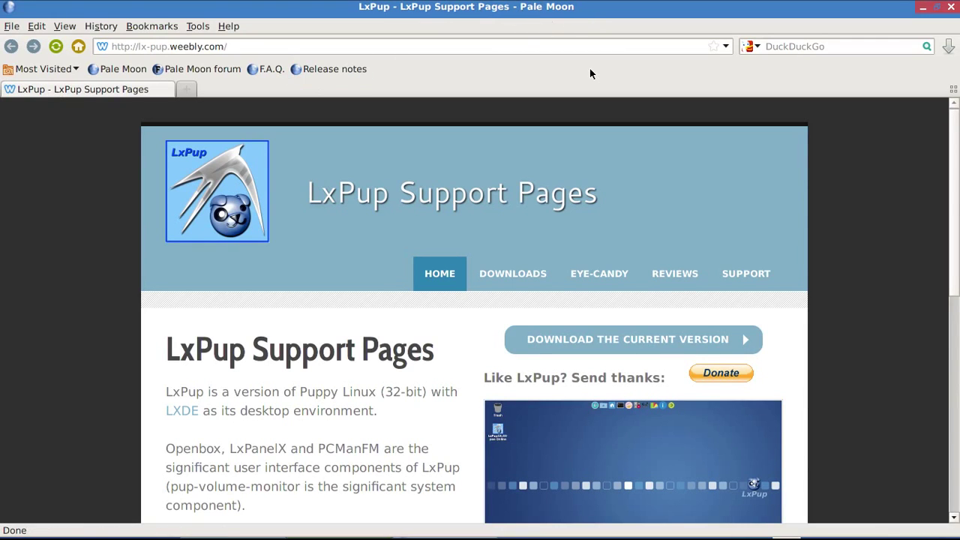
pyautogui.click(228, 27)
pyautogui.click(267, 125)
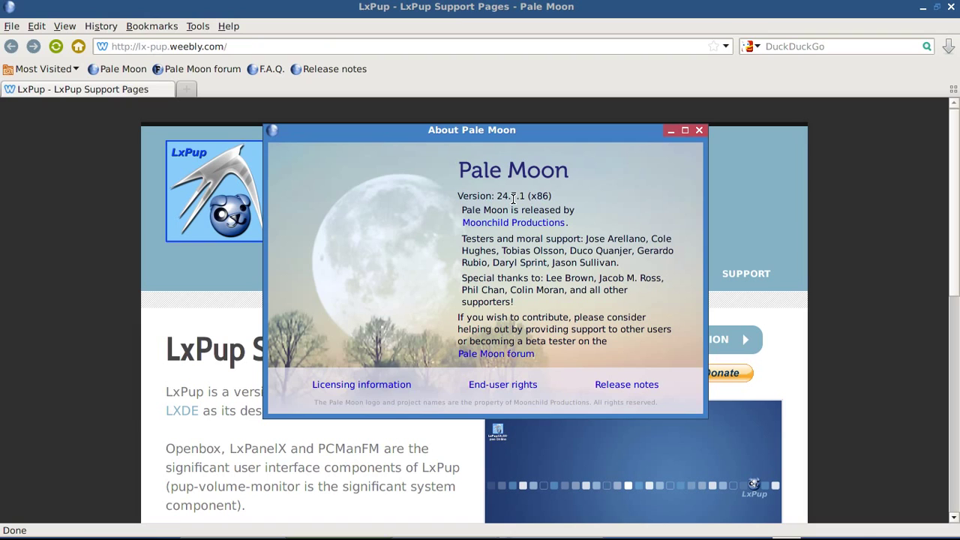
pyautogui.click(699, 130)
pyautogui.click(953, 6)
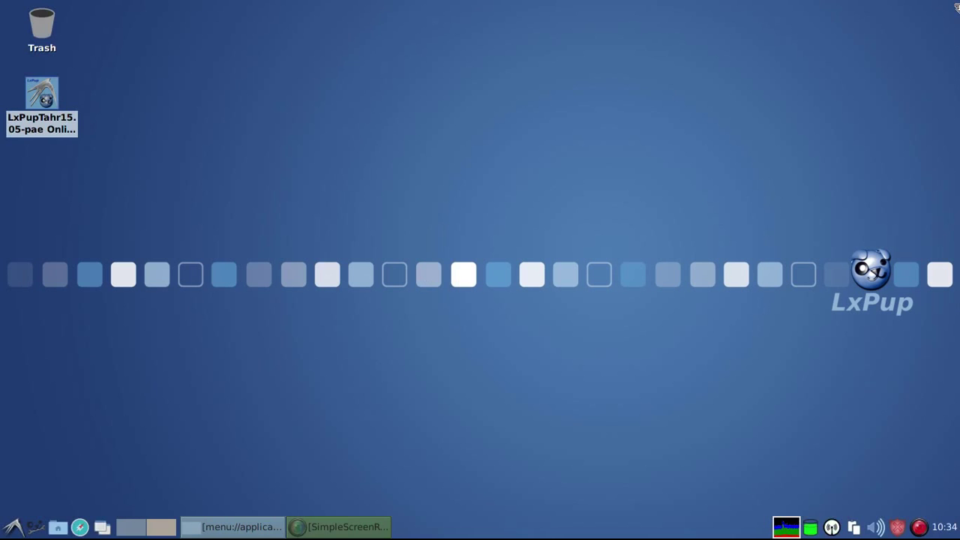
pyautogui.click(307, 385)
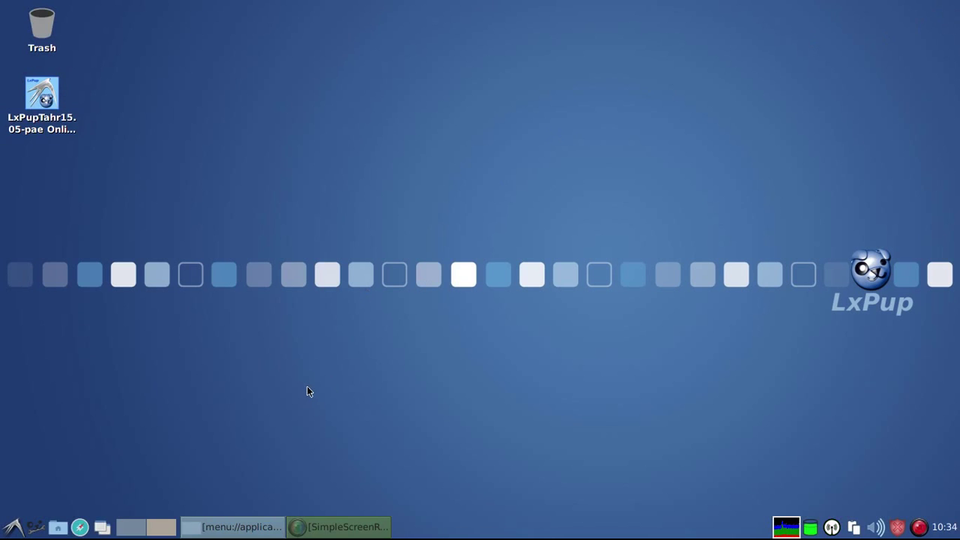
# Step: Look through the installed Multimedia applications, open VLC media player, and close it
pyautogui.click(10, 530)
pyautogui.moveTo(45, 419)
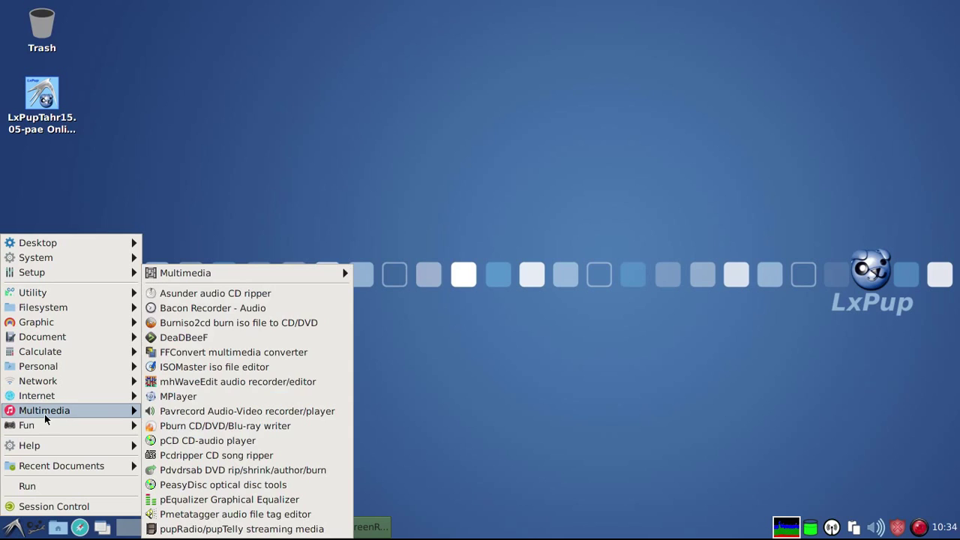
pyautogui.moveTo(341, 274)
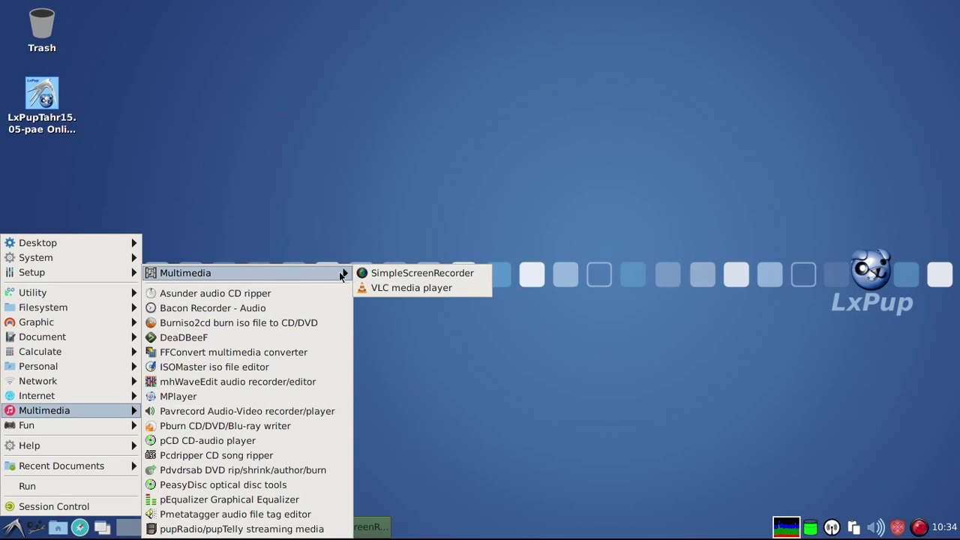
pyautogui.click(411, 290)
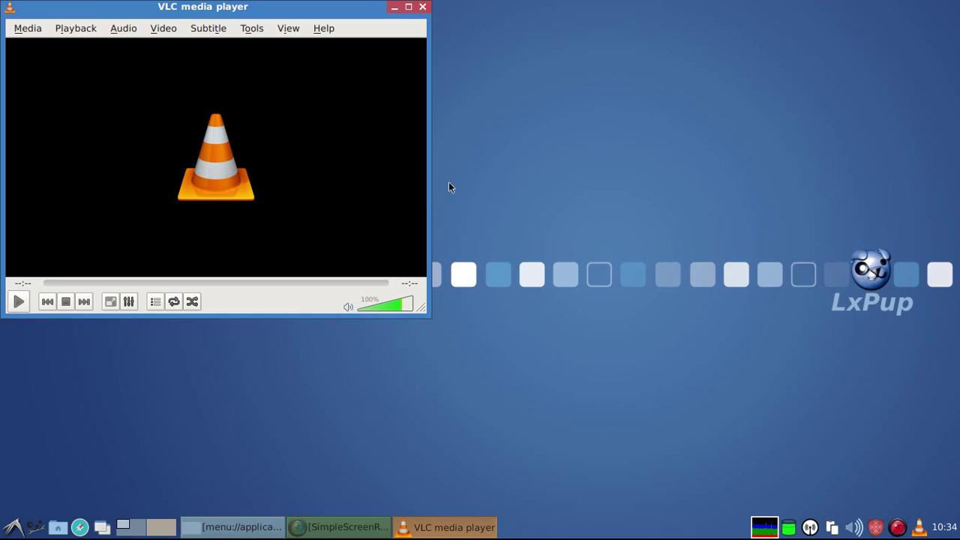
pyautogui.click(425, 8)
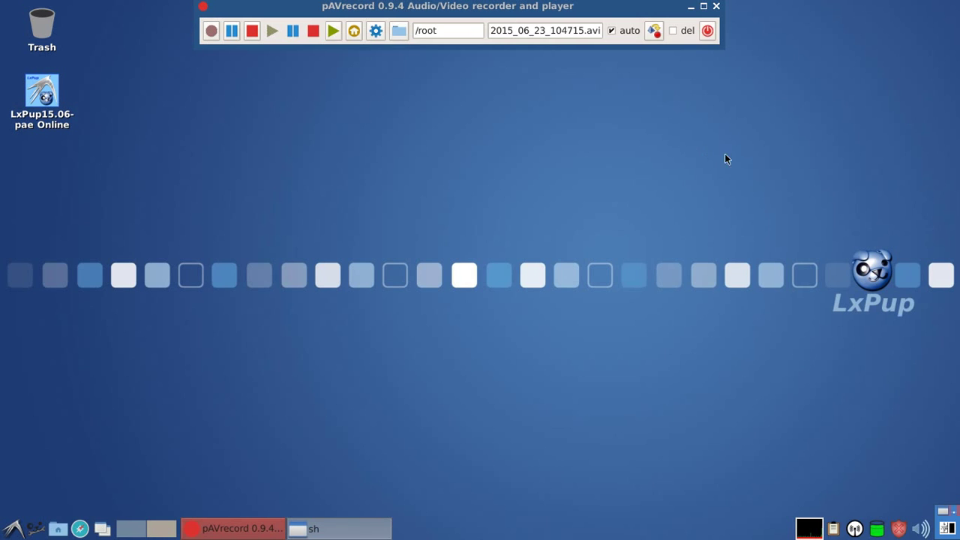
# Step: Minimize the pAVrecord window, view the Applications categories in the file manager, and close it
pyautogui.click(691, 6)
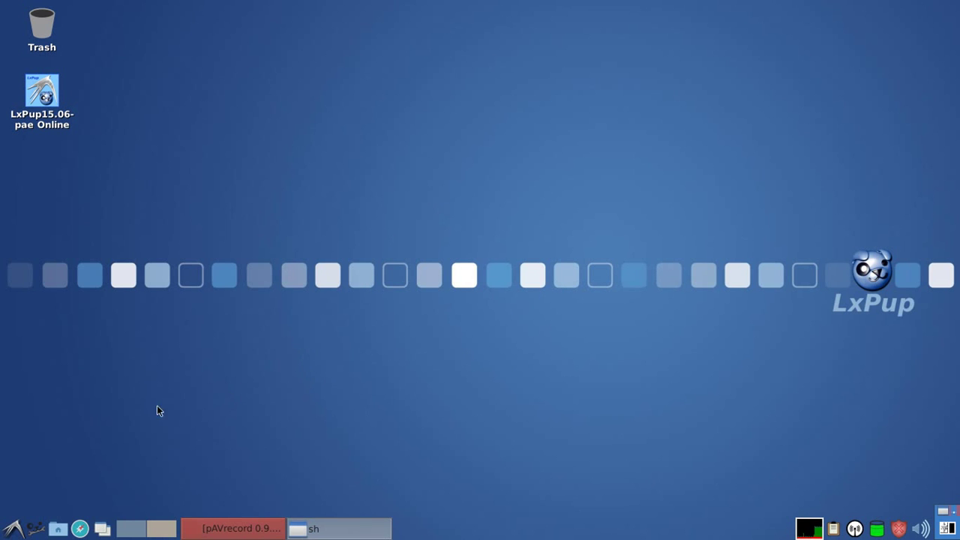
pyautogui.click(59, 529)
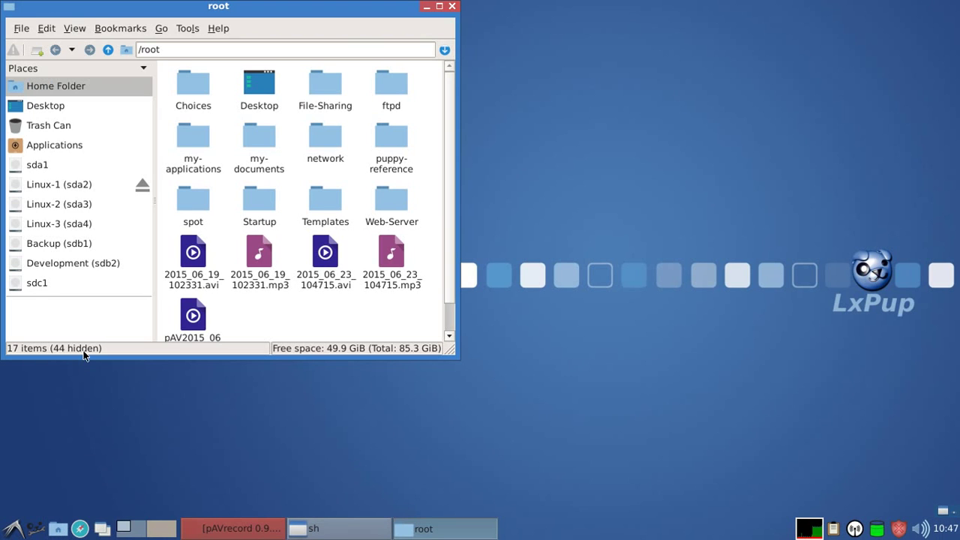
pyautogui.click(47, 147)
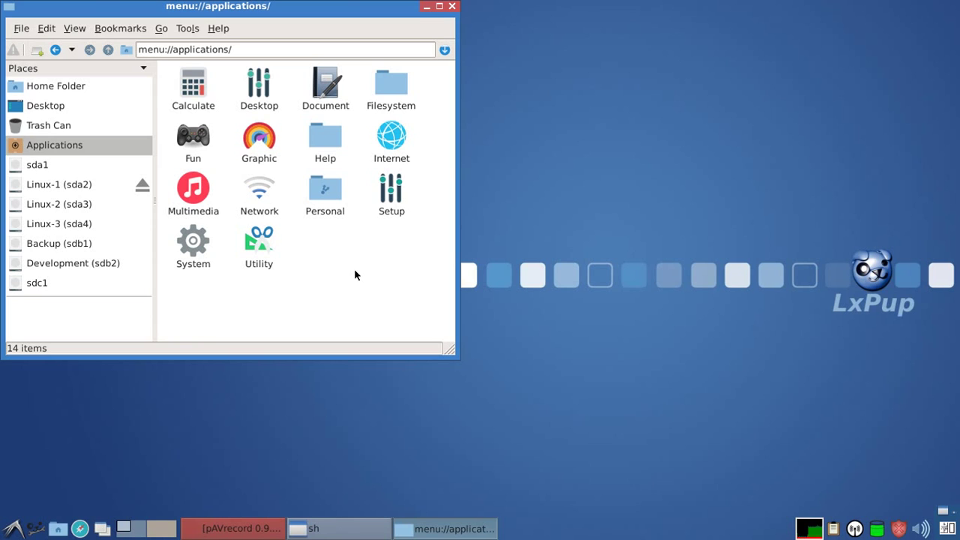
pyautogui.click(452, 6)
# Step: Open the Windows settings from LxPup Appearance Changer, view the Openbox themes, and close the configuration manager
pyautogui.click(11, 528)
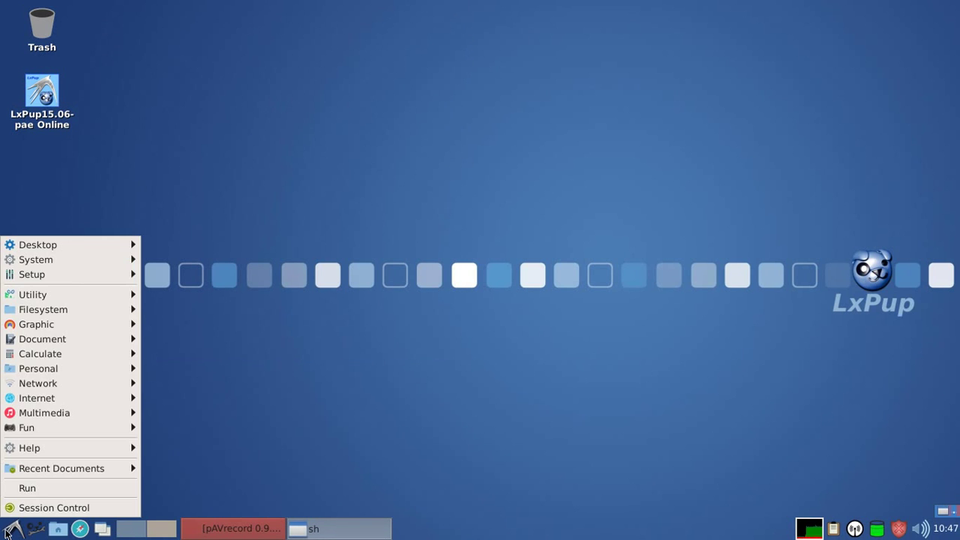
pyautogui.moveTo(41, 297)
pyautogui.moveTo(45, 246)
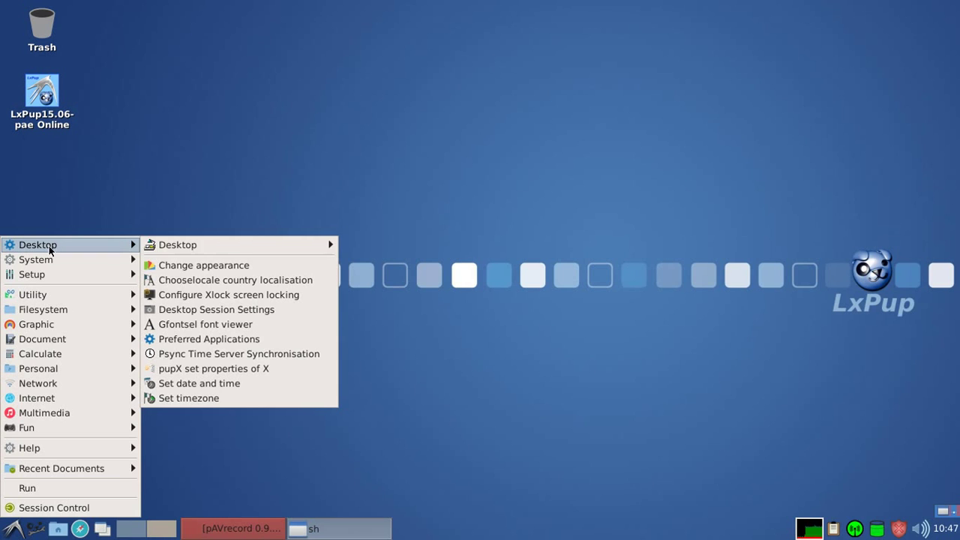
pyautogui.click(193, 267)
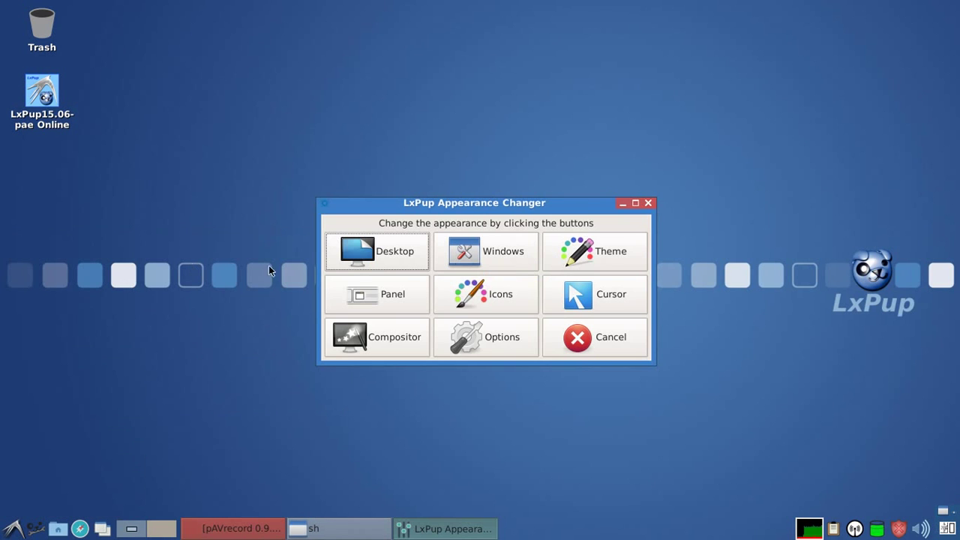
pyautogui.click(484, 257)
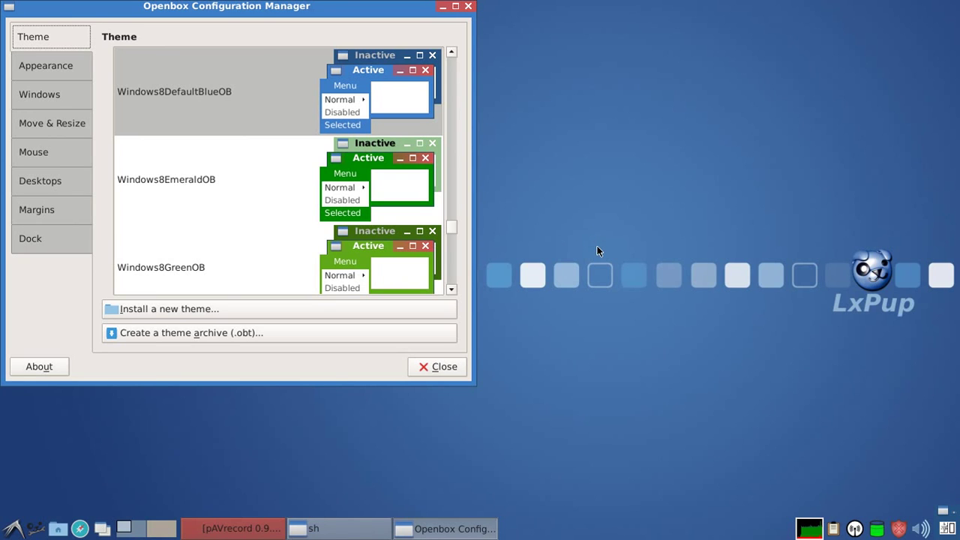
pyautogui.click(441, 369)
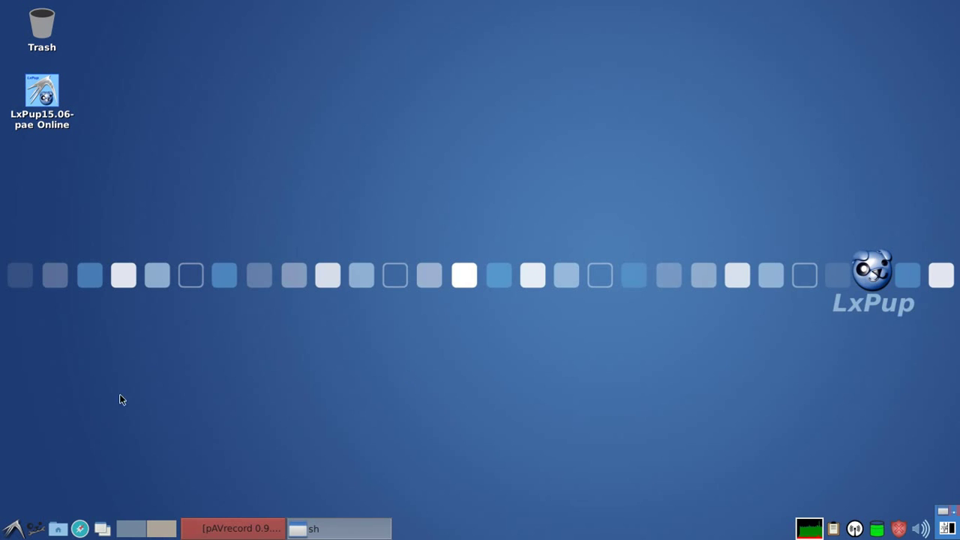
# Step: Open Puppy Package Manager on LxPup 15.06 to view its Slackware and Puppy repositories, then close it
pyautogui.click(12, 530)
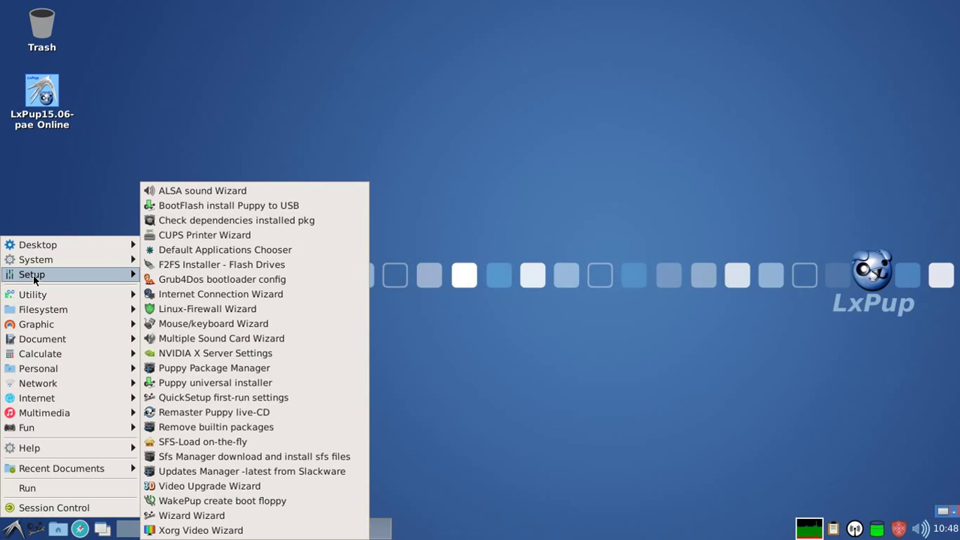
pyautogui.click(199, 371)
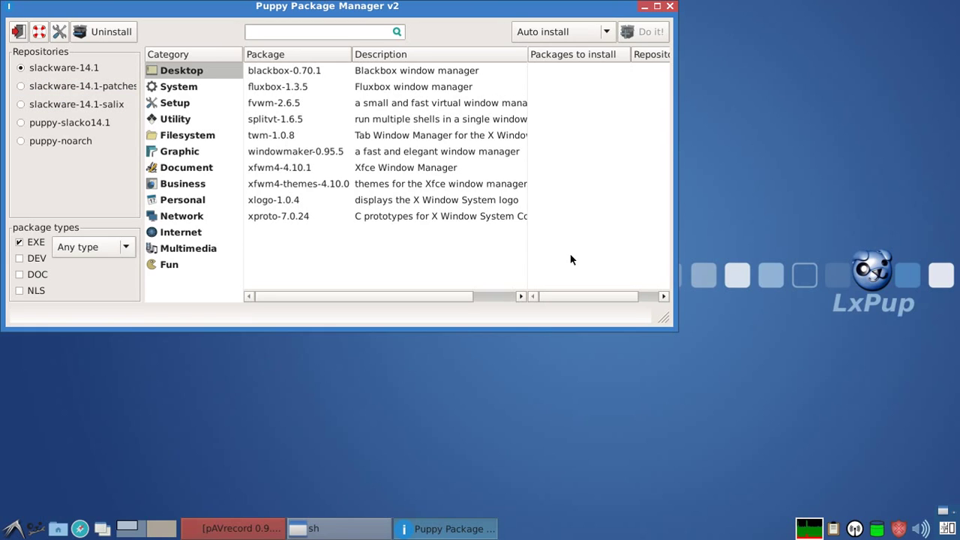
pyautogui.click(671, 8)
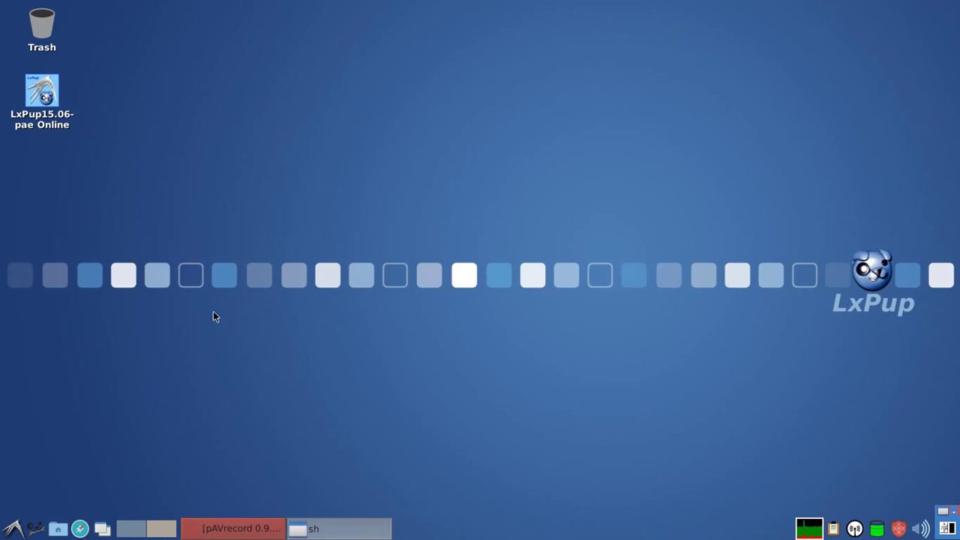
# Step: Open Sfs Manager, look through the SFS packages available for installation, and cancel out of it
pyautogui.click(13, 529)
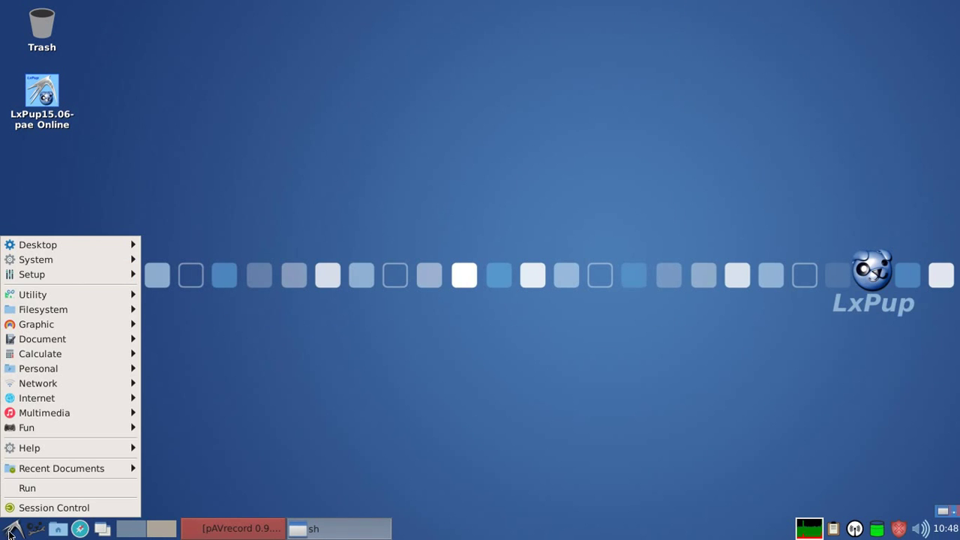
pyautogui.moveTo(26, 277)
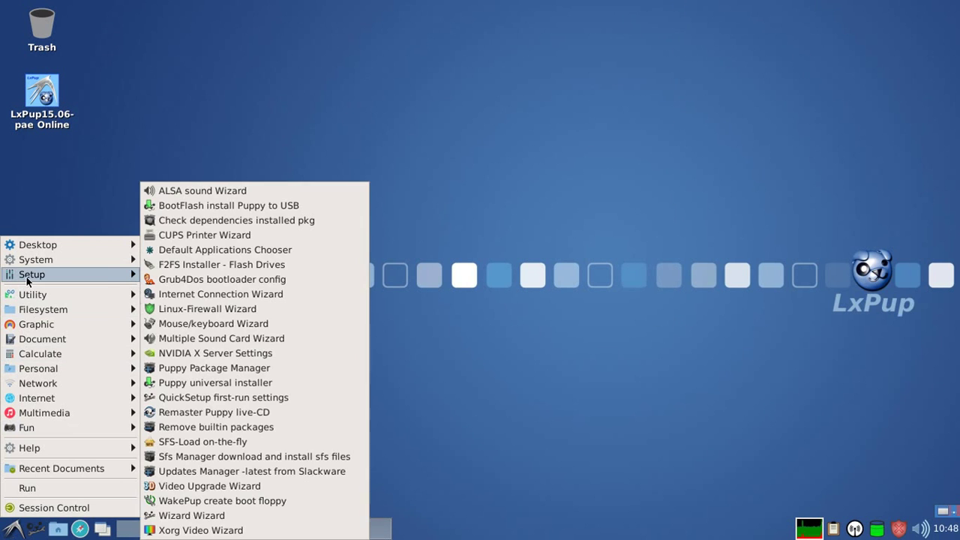
pyautogui.click(213, 457)
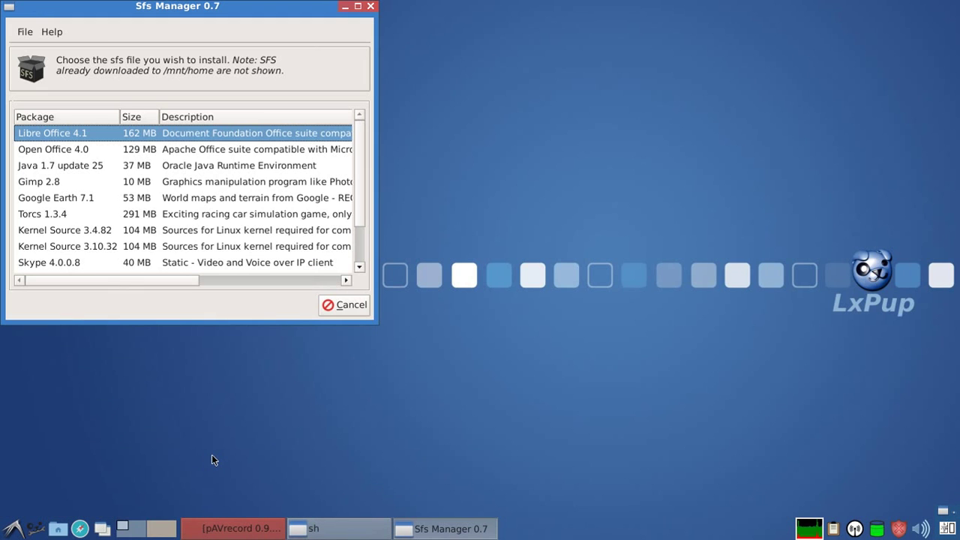
pyautogui.moveTo(360, 163)
pyautogui.mouseDown()
pyautogui.moveTo(362, 247)
pyautogui.moveTo(356, 151)
pyautogui.mouseUp()
pyautogui.click(348, 305)
# Step: Open the Slackware Updates Manager, look through the list of available package updates, and close it
pyautogui.click(3, 531)
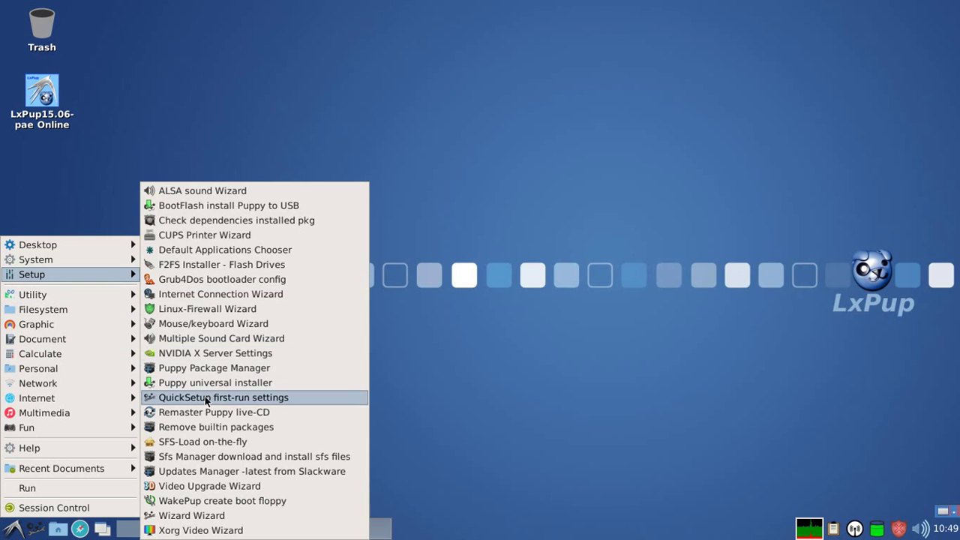
pyautogui.click(218, 472)
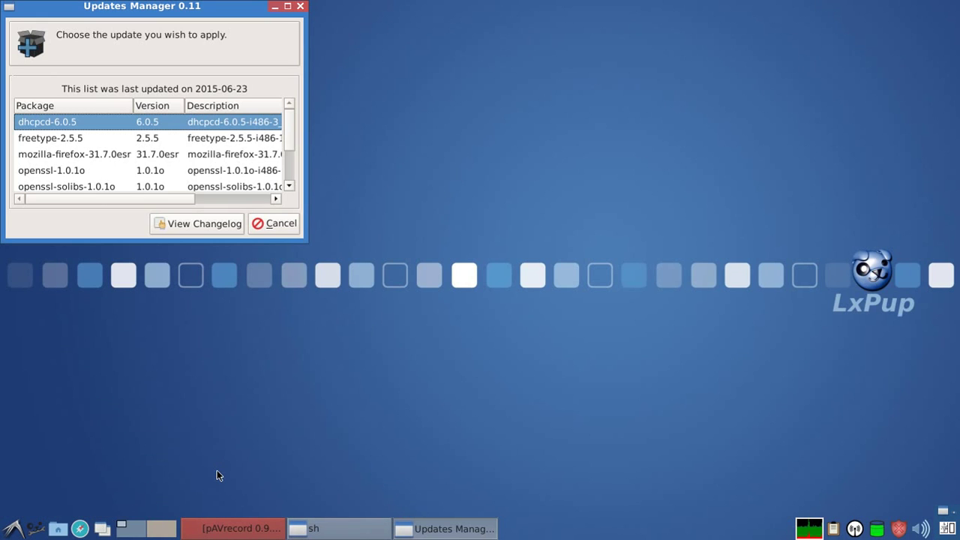
pyautogui.moveTo(289, 122); pyautogui.dragTo(294, 151)
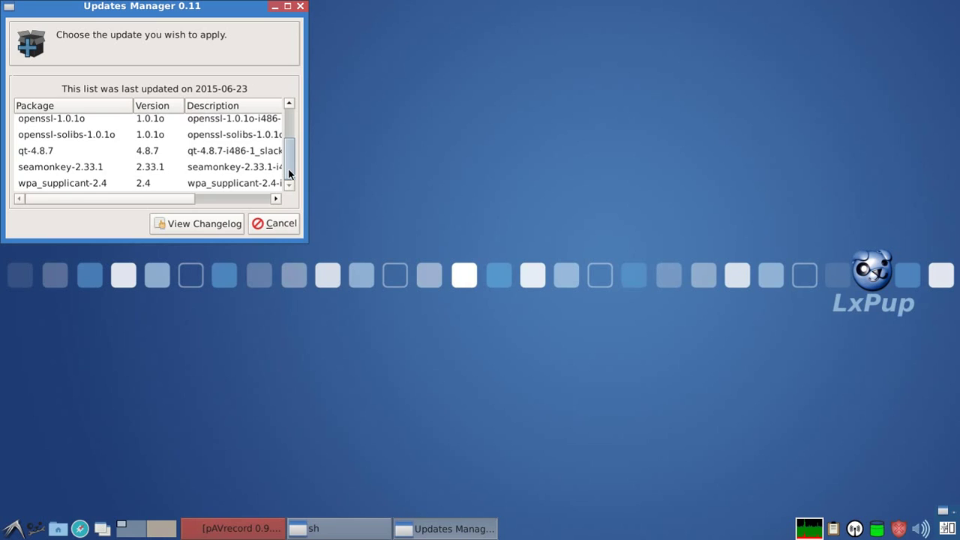
pyautogui.moveTo(289, 173); pyautogui.dragTo(288, 166)
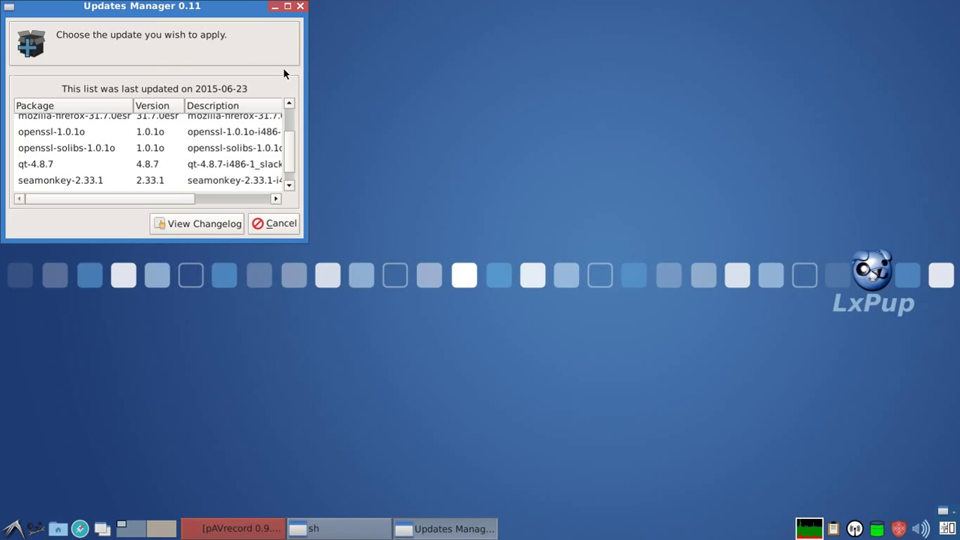
pyautogui.click(300, 6)
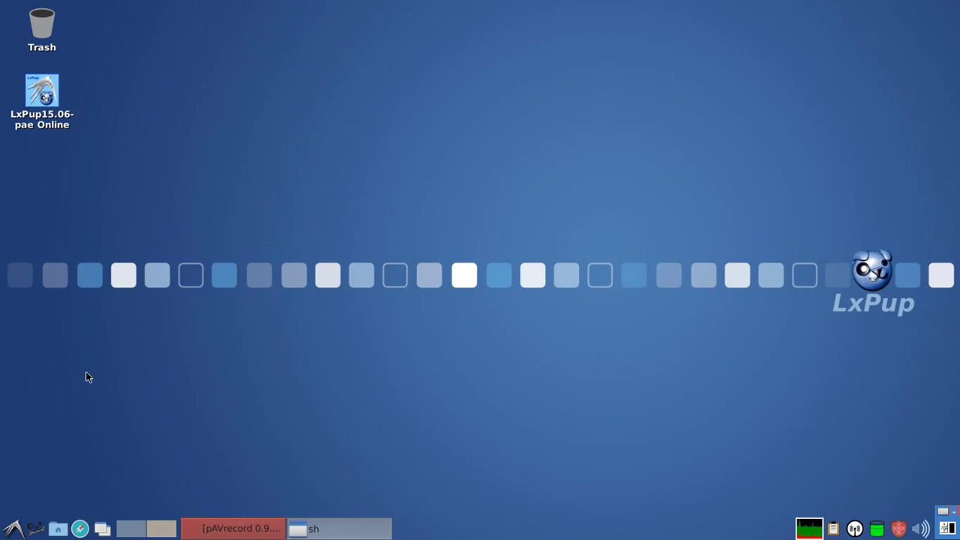
# Step: View the hardware report summary in Pup-SysInfo down to the kernel, distro and development details, then close it
pyautogui.click(11, 530)
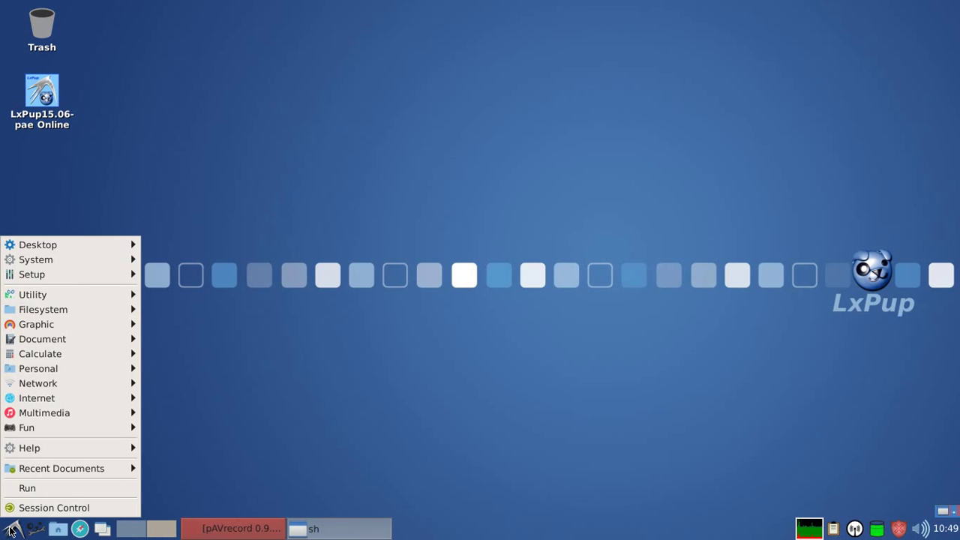
pyautogui.moveTo(59, 260)
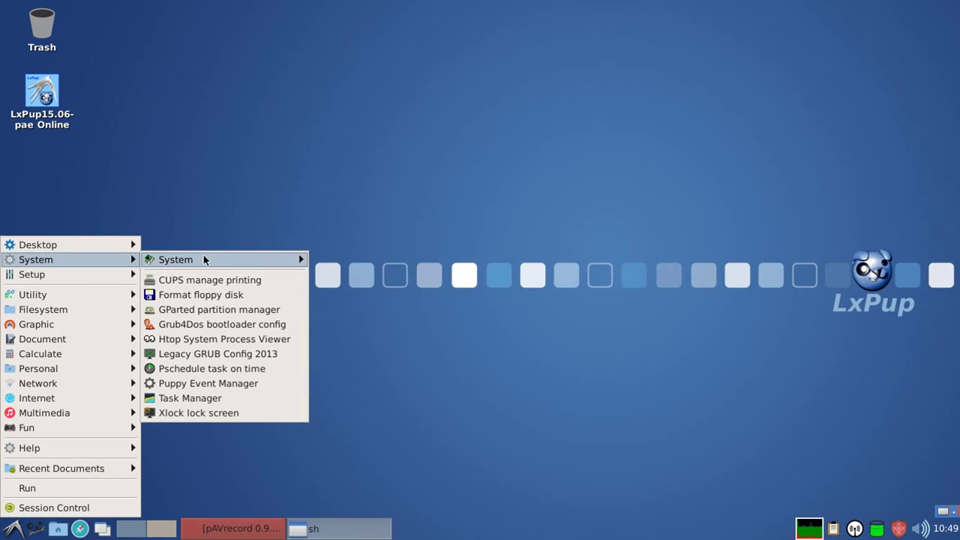
pyautogui.moveTo(270, 260)
pyautogui.click(365, 409)
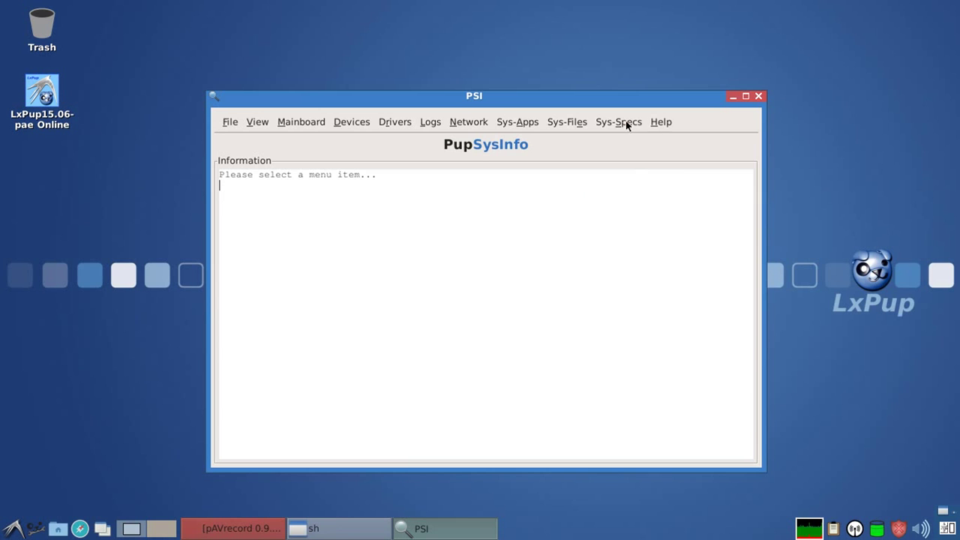
pyautogui.click(625, 125)
pyautogui.click(629, 143)
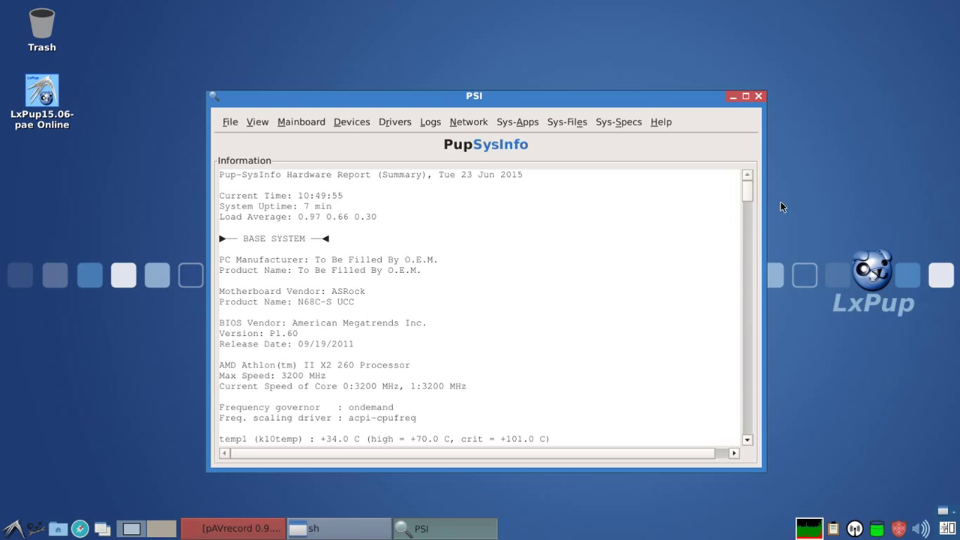
pyautogui.moveTo(747, 188); pyautogui.dragTo(752, 219)
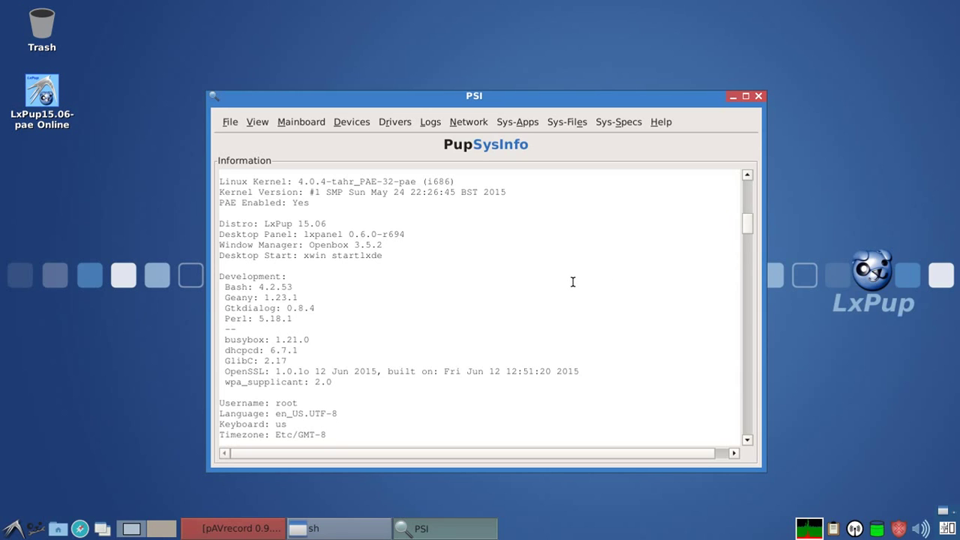
pyautogui.click(759, 97)
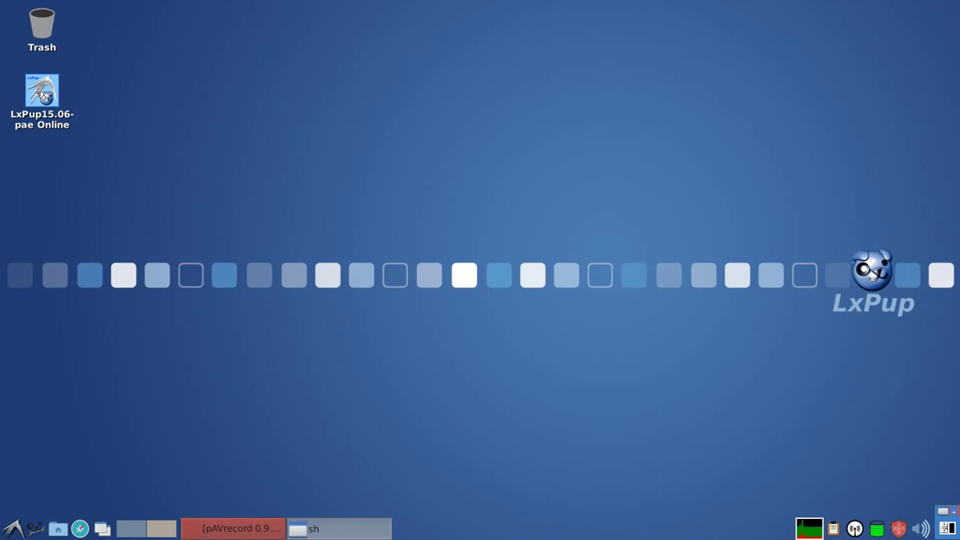
# Step: Open the LxPup15.06-pae online support page from the desktop, check Firefox's version information, and close the About window
pyautogui.click(43, 93)
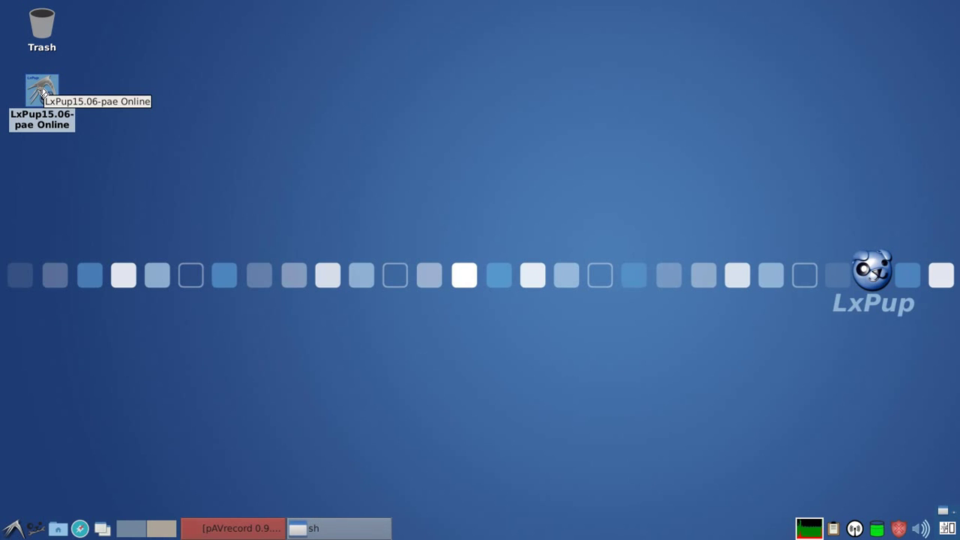
pyautogui.doubleClick(41, 93)
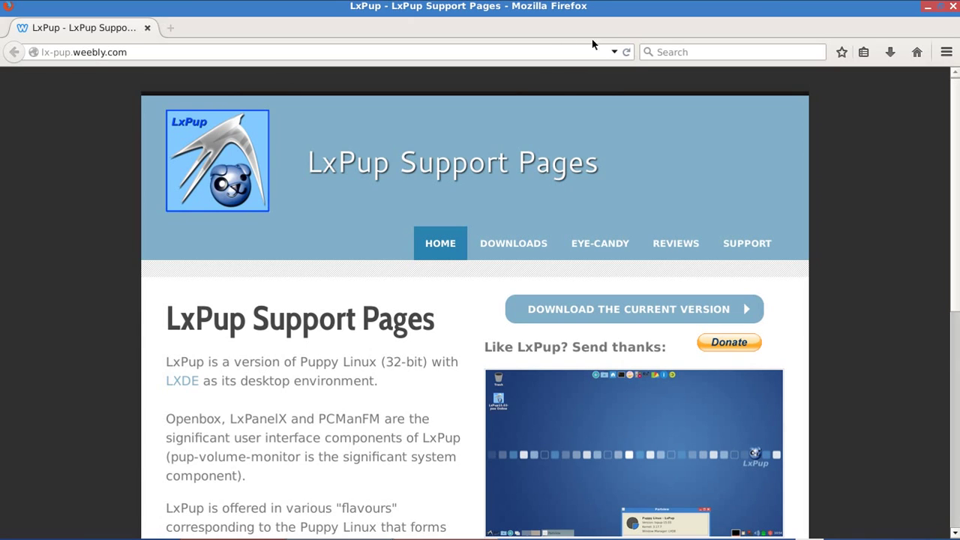
pyautogui.click(946, 51)
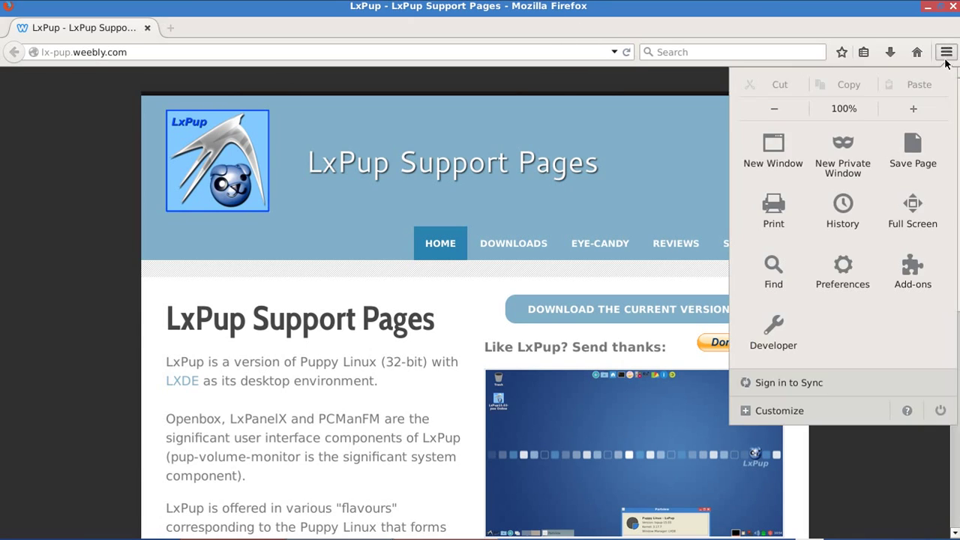
pyautogui.click(905, 410)
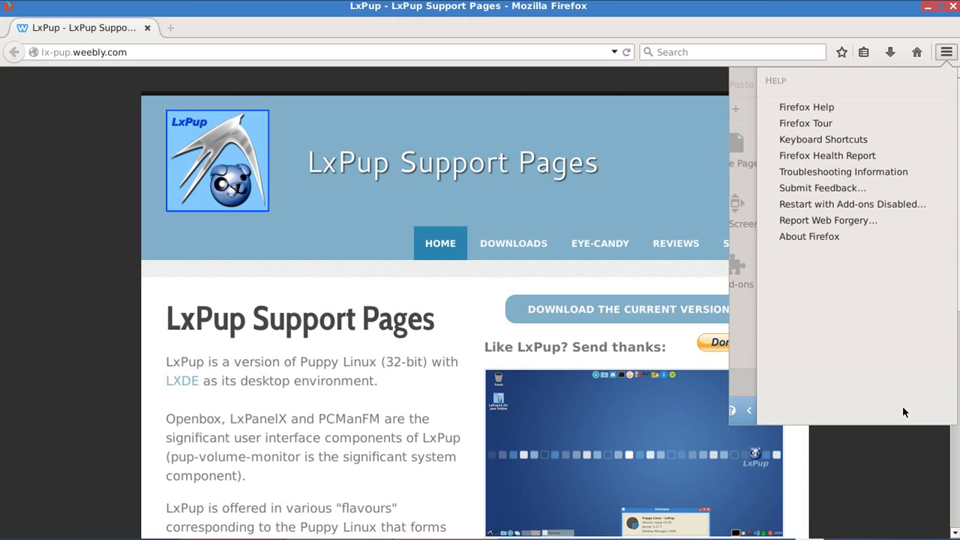
pyautogui.click(806, 236)
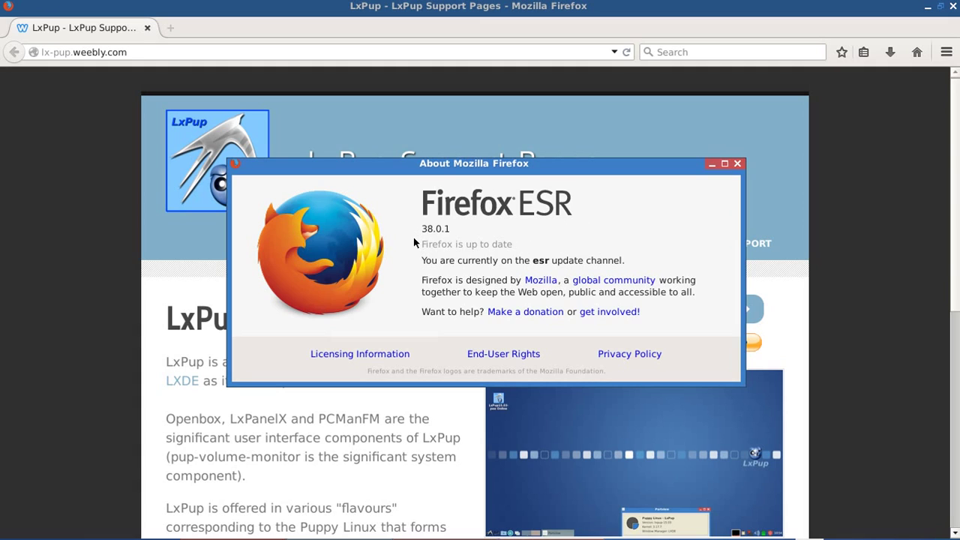
pyautogui.click(738, 165)
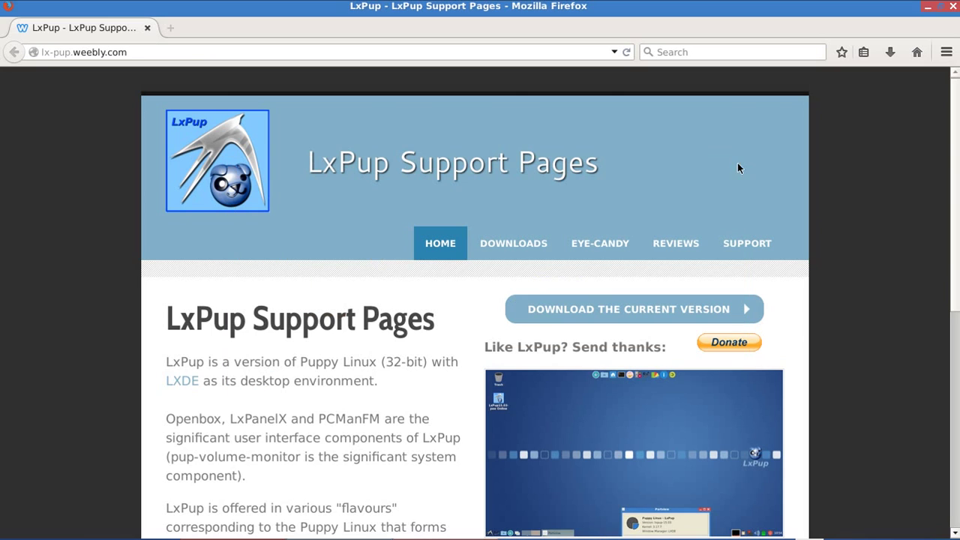
# Step: Close Firefox, then show GNOME MPlayer from the multimedia applications near the middle of the desktop and close it
pyautogui.click(954, 8)
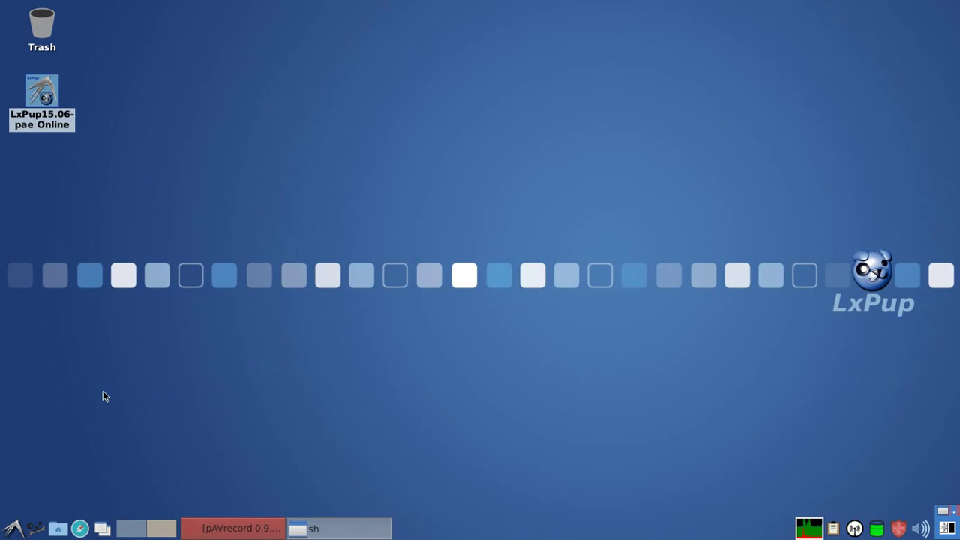
pyautogui.click(9, 532)
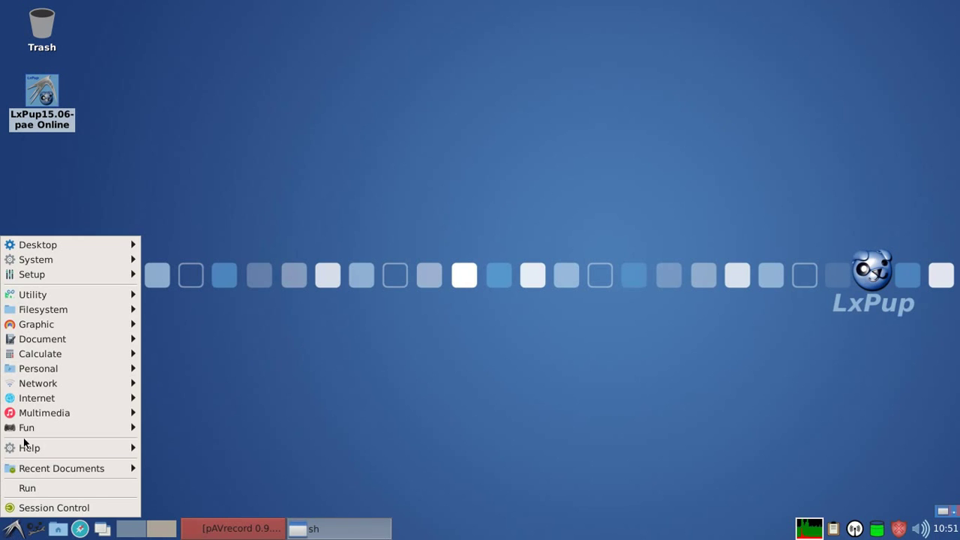
pyautogui.moveTo(25, 419)
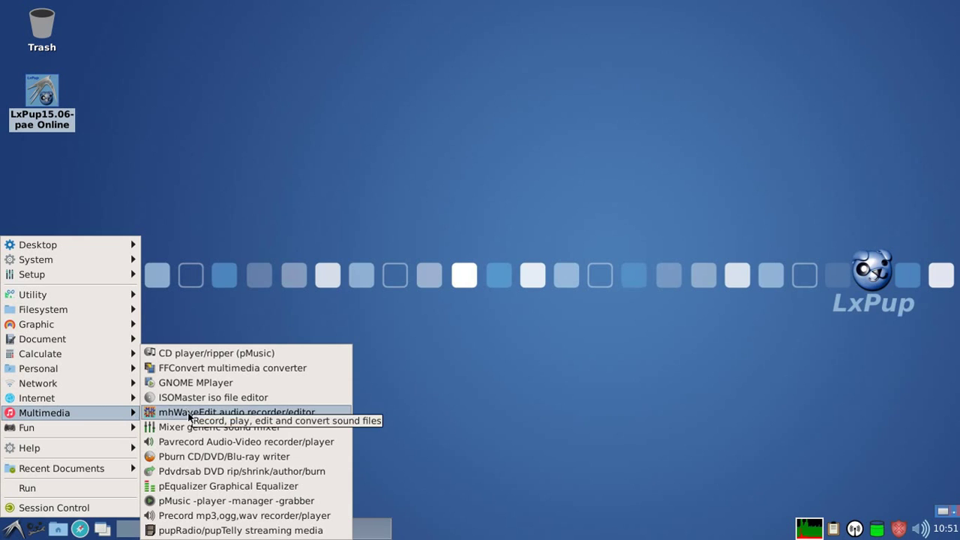
pyautogui.click(186, 382)
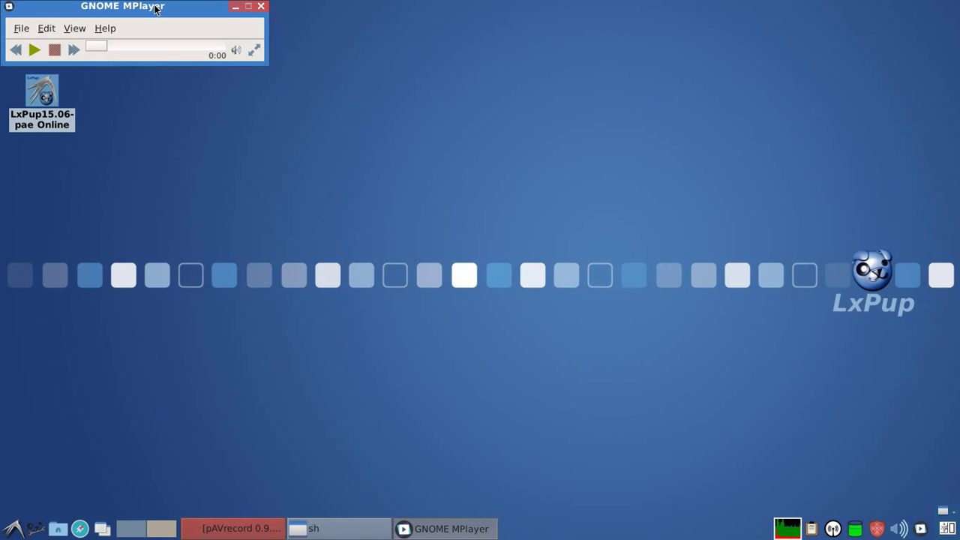
pyautogui.moveTo(155, 6); pyautogui.dragTo(509, 155)
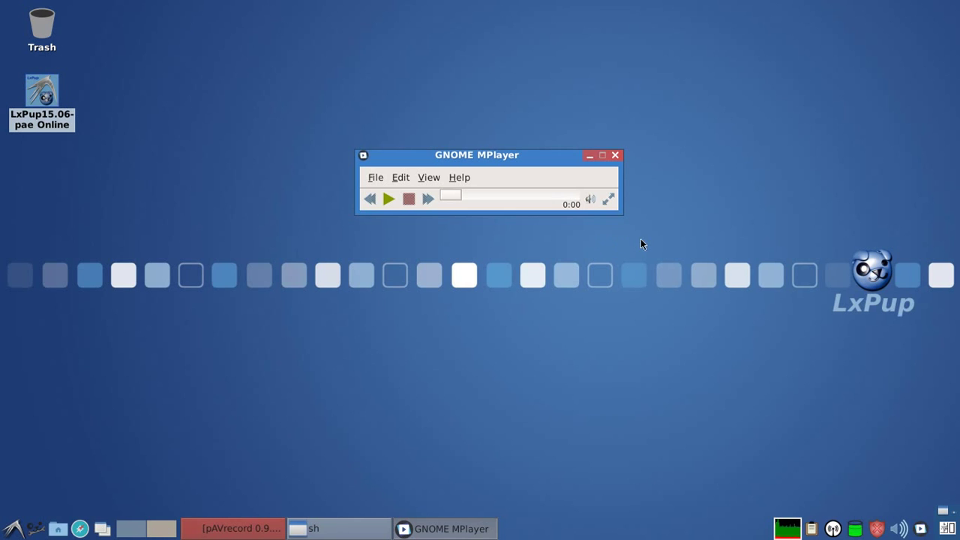
pyautogui.click(615, 156)
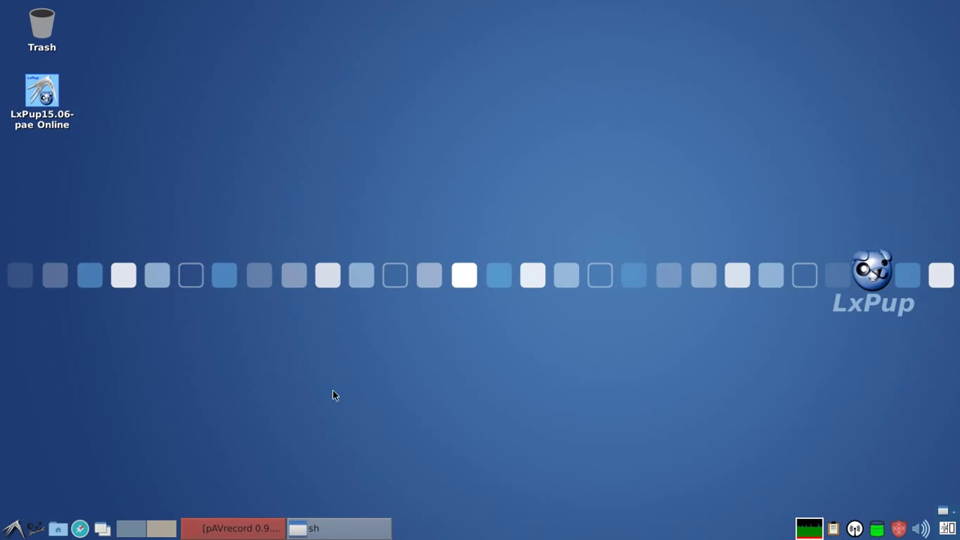
# Step: Open the home folder in the file manager to view its contents and the listed drives, and close it
pyautogui.click(57, 529)
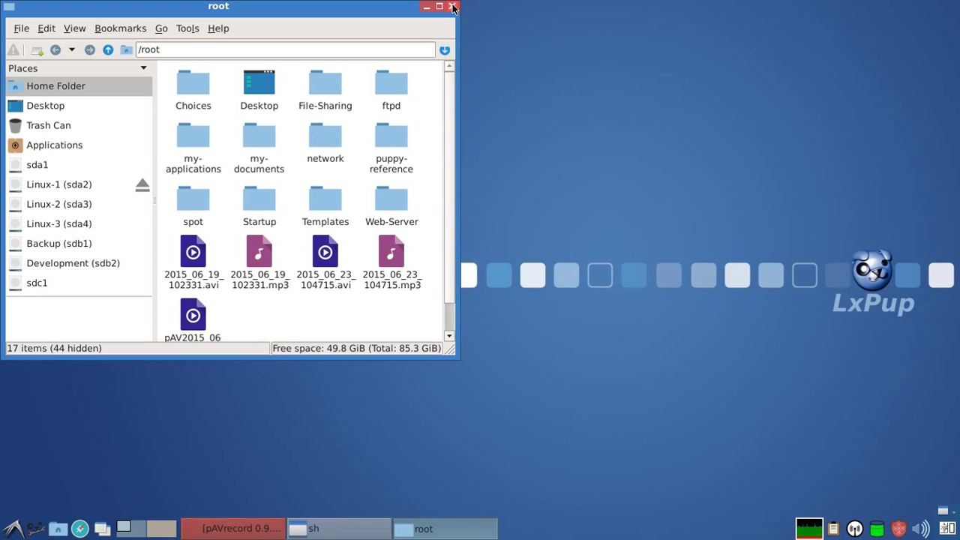
pyautogui.click(453, 8)
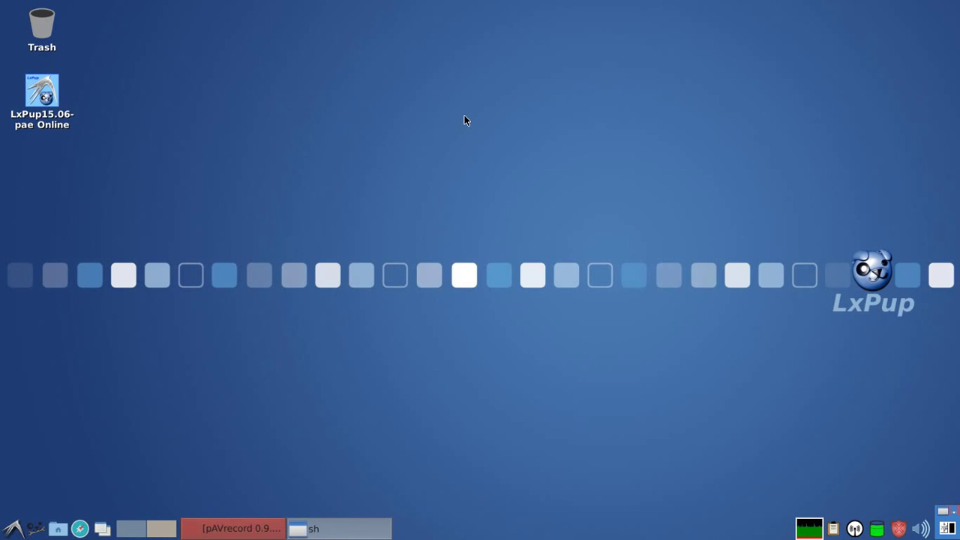